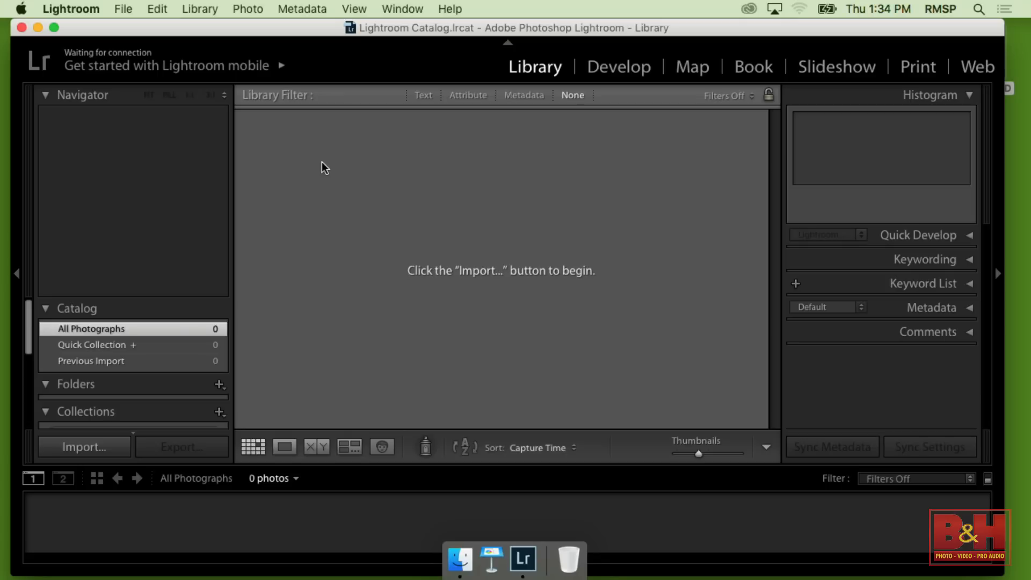
Start a new catalog and name it with the owner's first name followed by "Lightroom Catalog"
{"action": "left_click", "coordinate": [128, 9]}
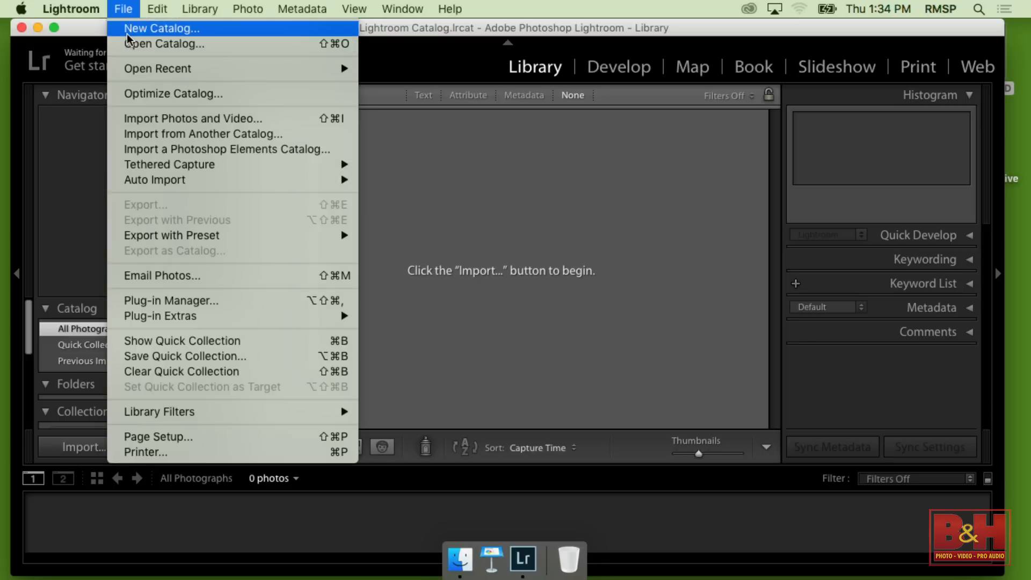
{"action": "left_click", "coordinate": [128, 33]}
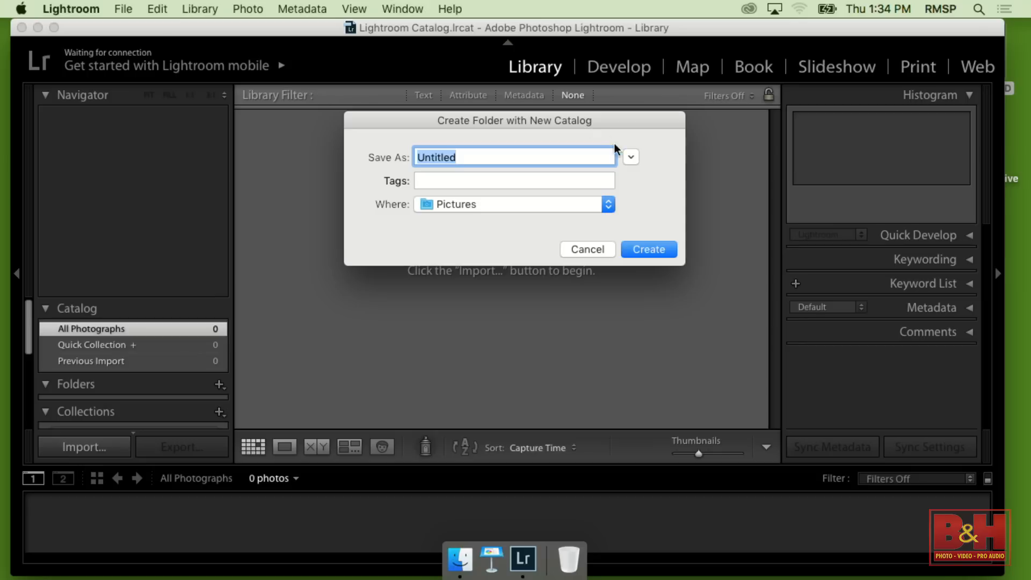
{"action": "left_click", "coordinate": [632, 156]}
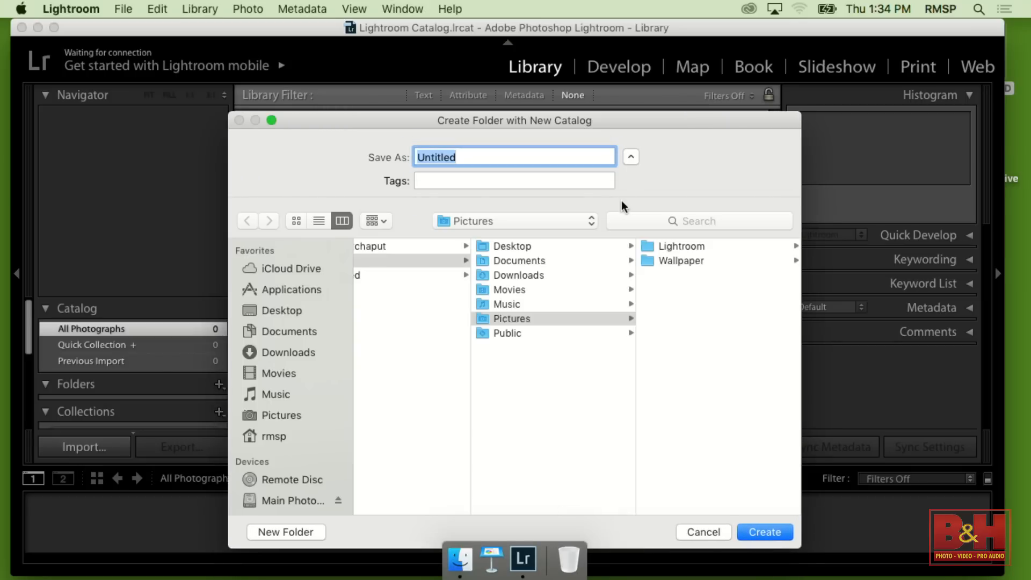
{"action": "left_click_drag", "start_coordinate": [577, 121], "coordinate": [573, 48]}
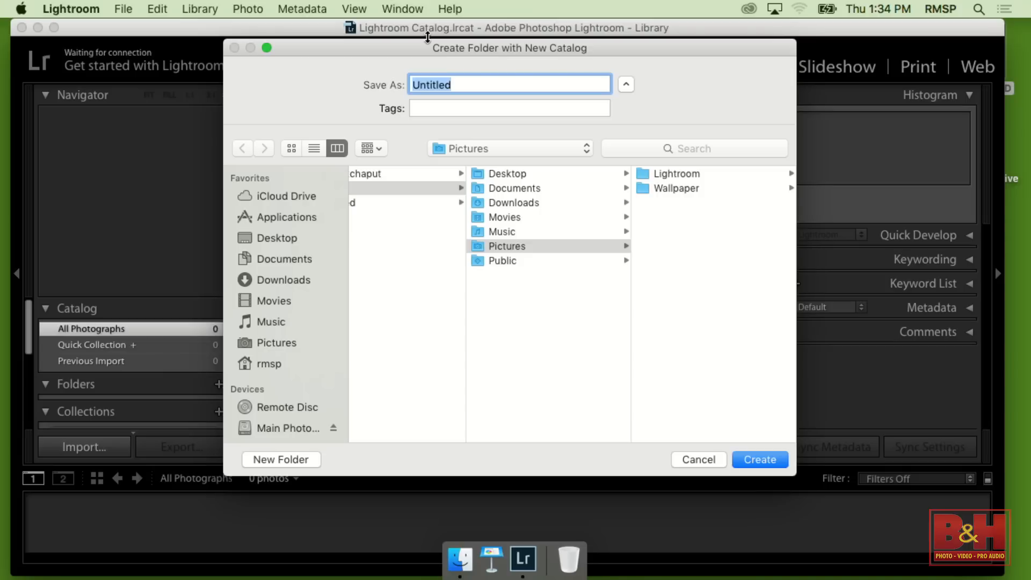
{"action": "type", "text": "Forest's Lightroom Catalog"}
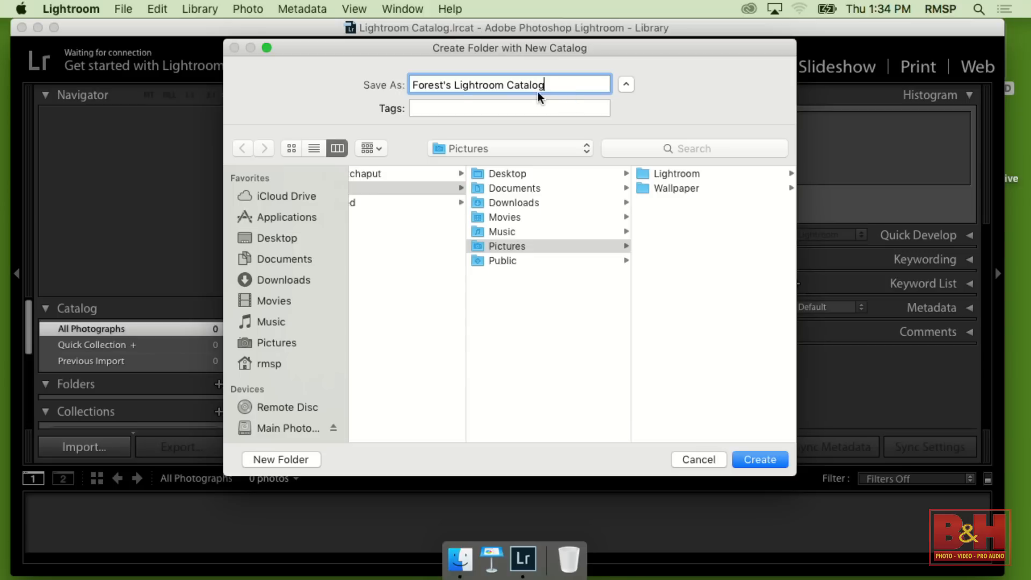
Choose the Main Photo Drive as the save location and create the catalog there
{"action": "scroll", "coordinate": [305, 347], "scroll_direction": "down", "scroll_amount": 5}
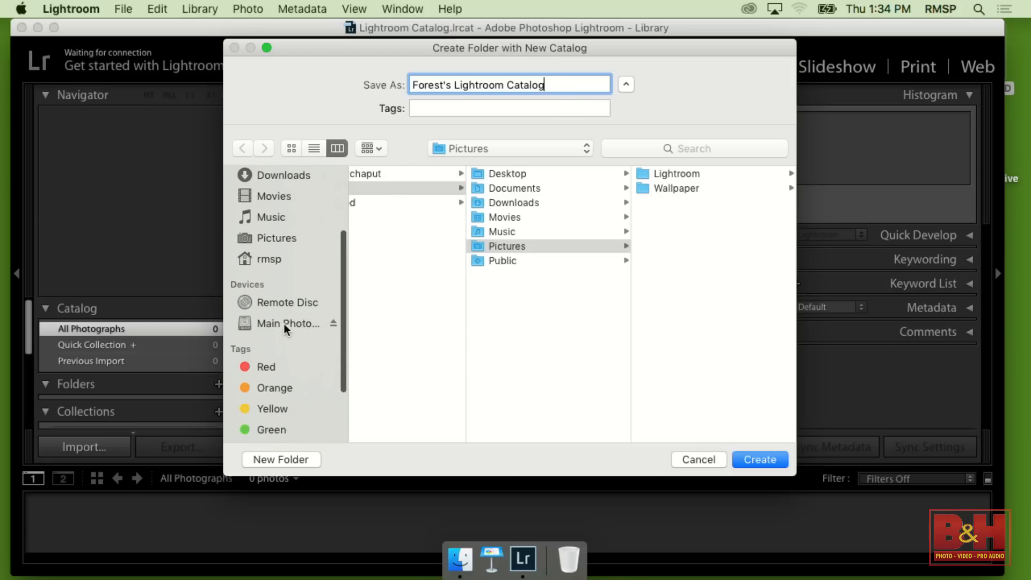
{"action": "left_click", "coordinate": [284, 325]}
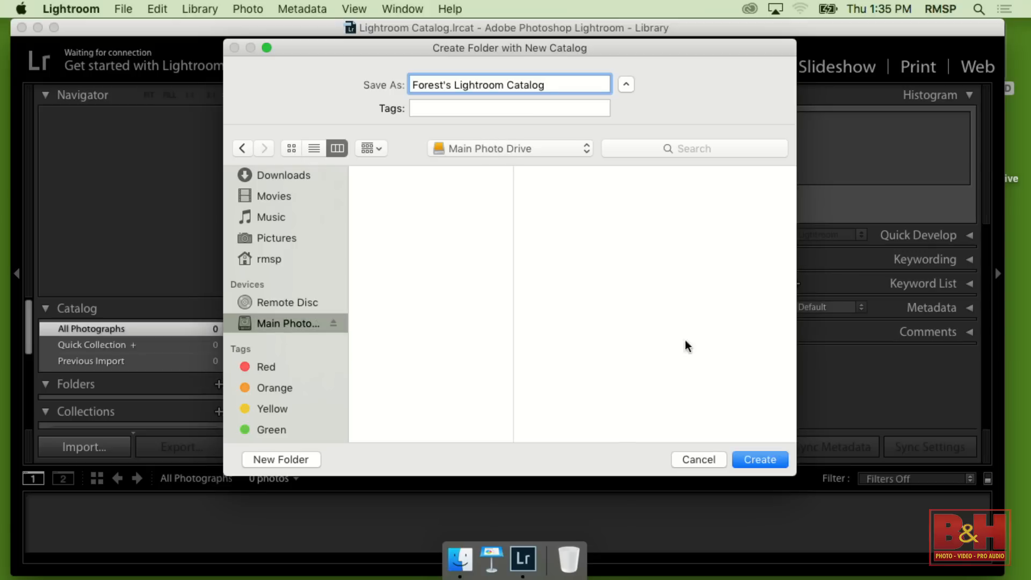
{"action": "left_click", "coordinate": [748, 462]}
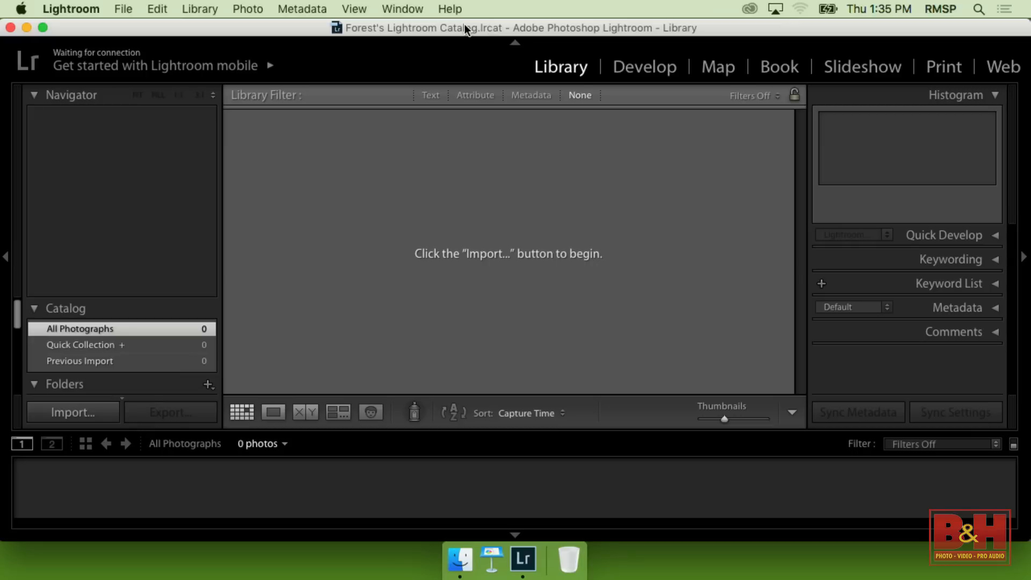
Close Lightroom and locate the default Lightroom Catalog.lrcat in the Lightroom folder inside Pictures on Macintosh HD
{"action": "left_click", "coordinate": [10, 30]}
{"action": "left_click", "coordinate": [191, 28]}
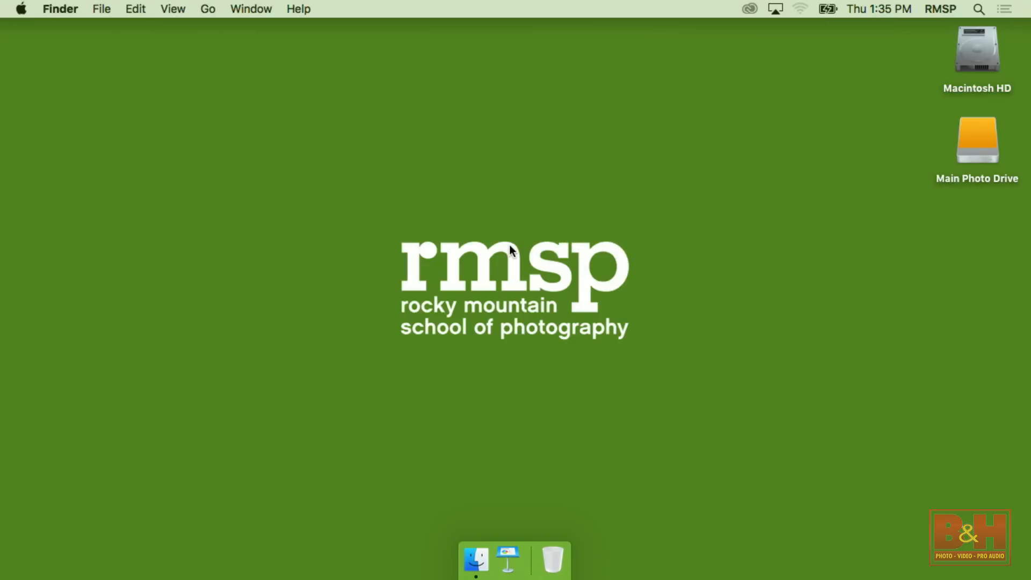
{"action": "double_click", "coordinate": [980, 59]}
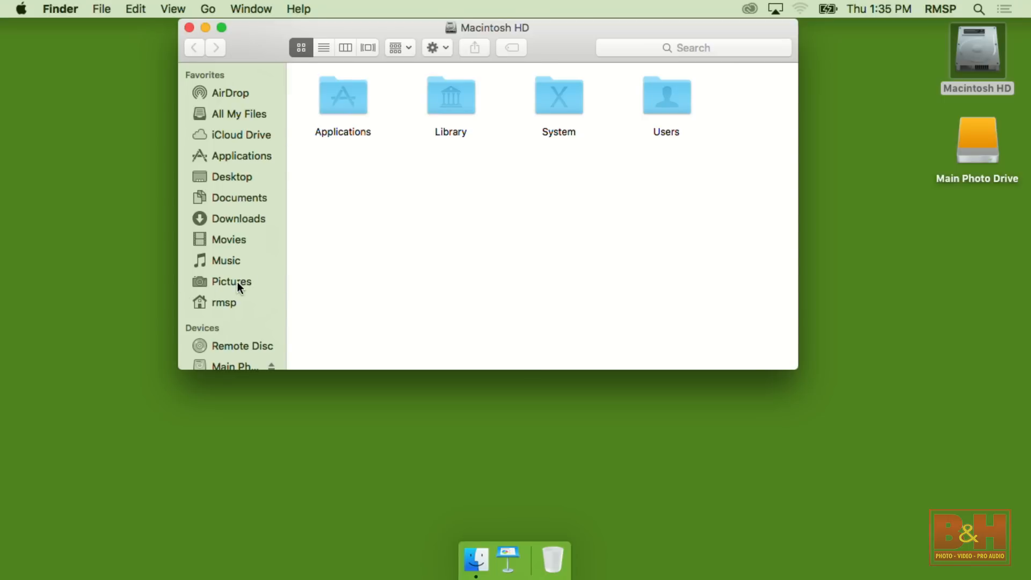
{"action": "left_click", "coordinate": [237, 282]}
{"action": "left_click", "coordinate": [407, 122]}
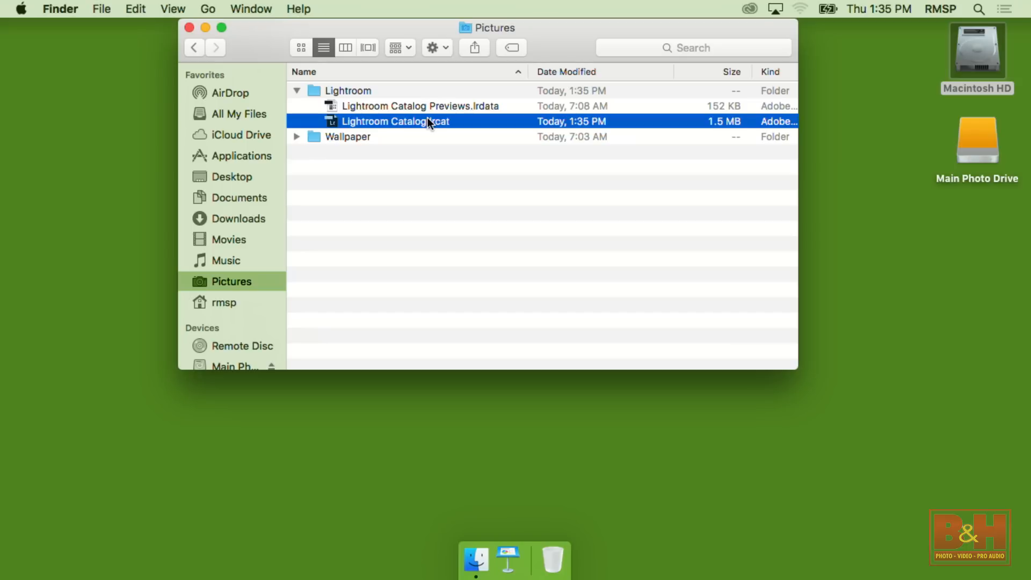
{"action": "left_click", "coordinate": [188, 28]}
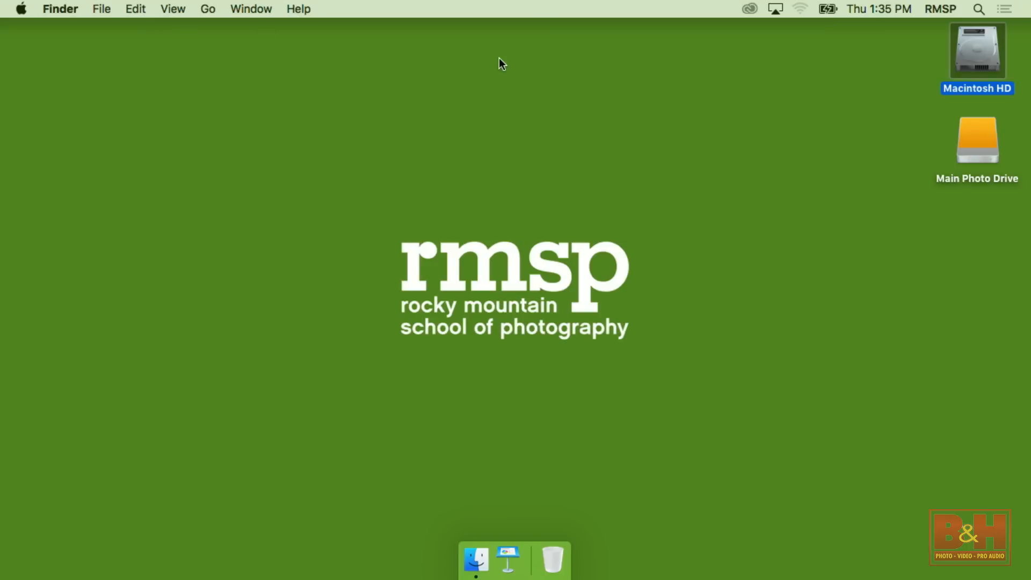
Inspect the contents of the new catalog's folder on the Main Photo Drive
{"action": "double_click", "coordinate": [987, 146]}
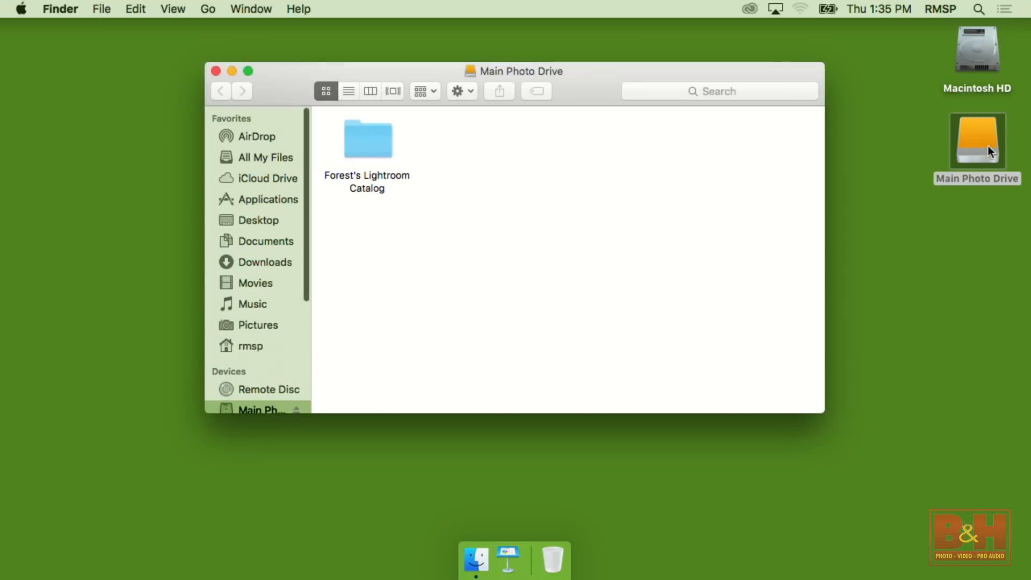
{"action": "double_click", "coordinate": [348, 138]}
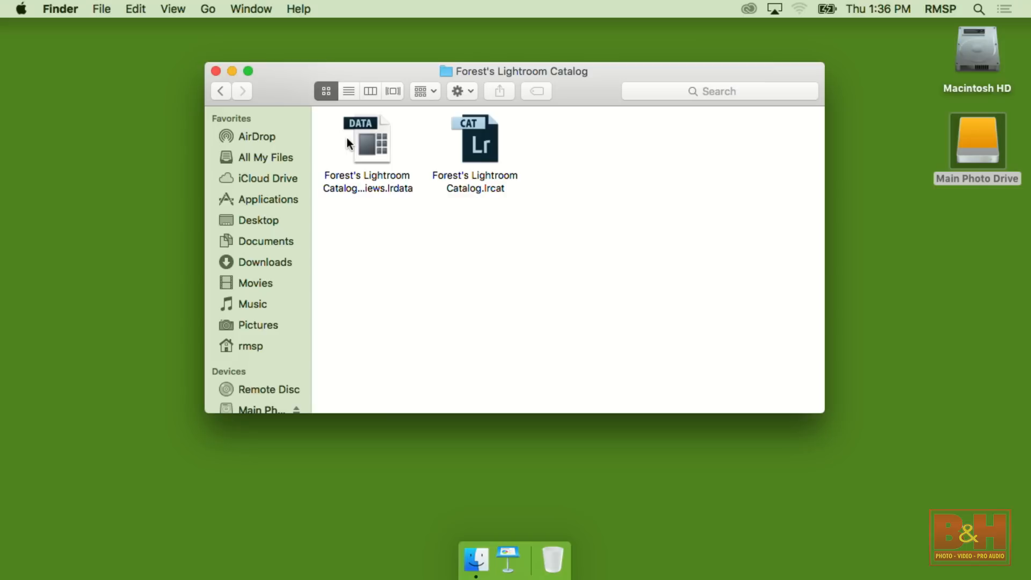
{"action": "left_click", "coordinate": [214, 72]}
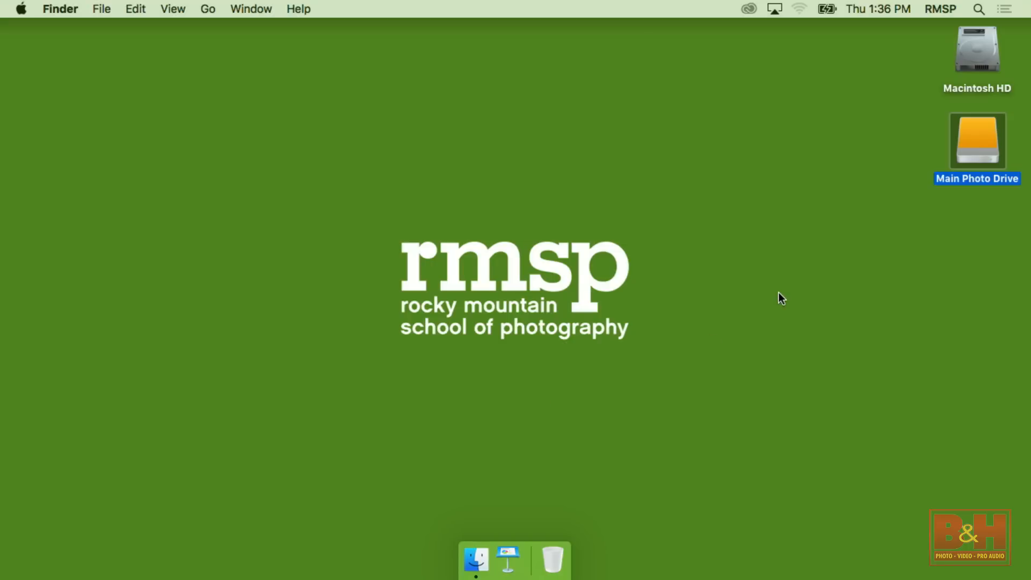
Open the new .lrcat catalog in Lightroom from its folder on the Main Photo Drive
{"action": "double_click", "coordinate": [973, 128]}
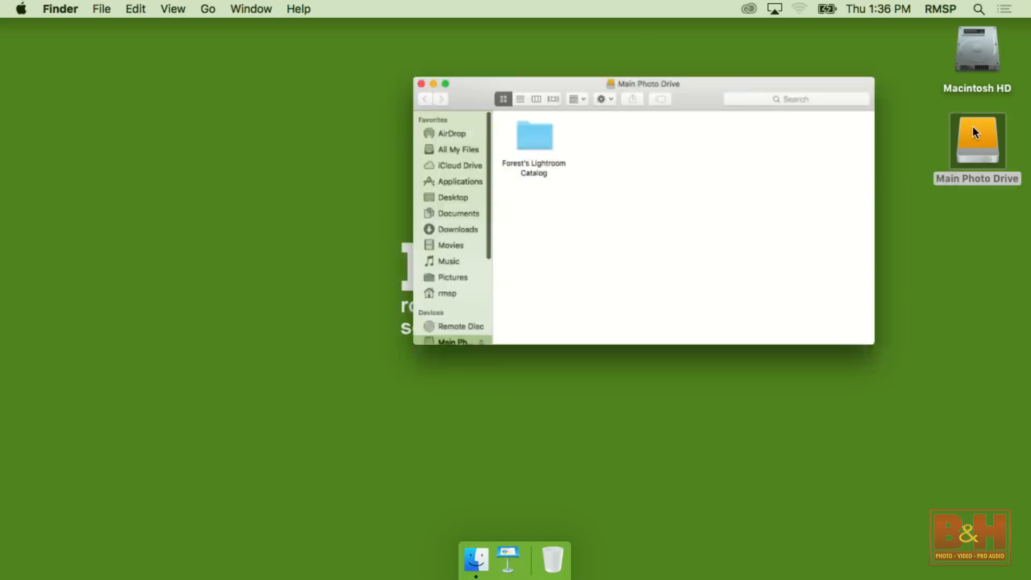
{"action": "double_click", "coordinate": [372, 143]}
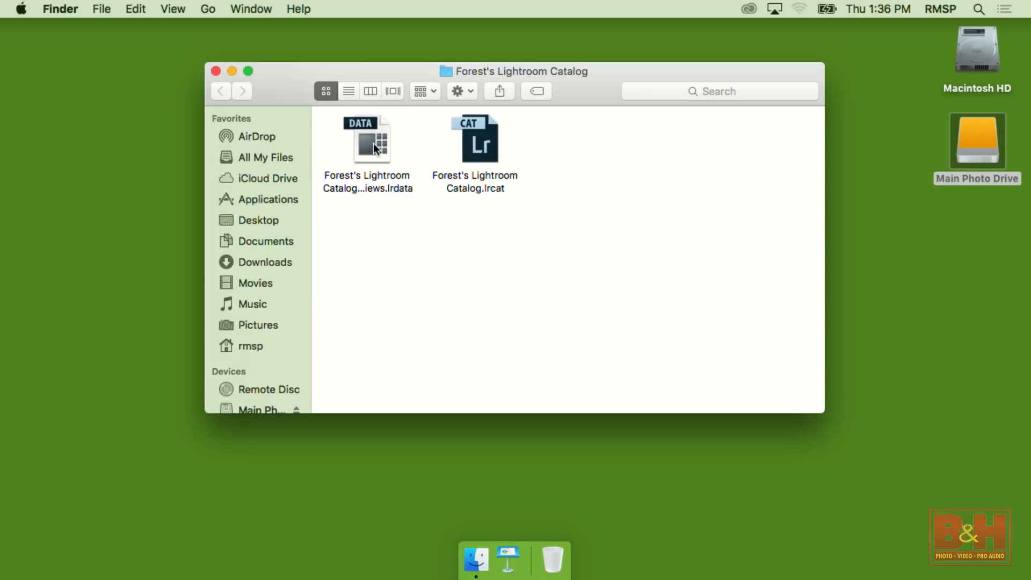
{"action": "left_click", "coordinate": [484, 146]}
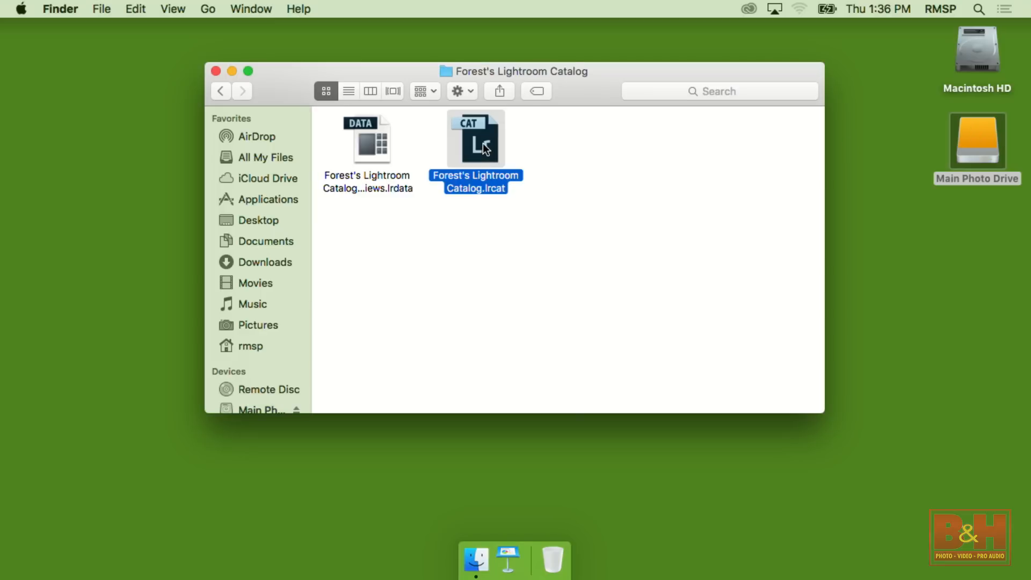
{"action": "double_click", "coordinate": [483, 142]}
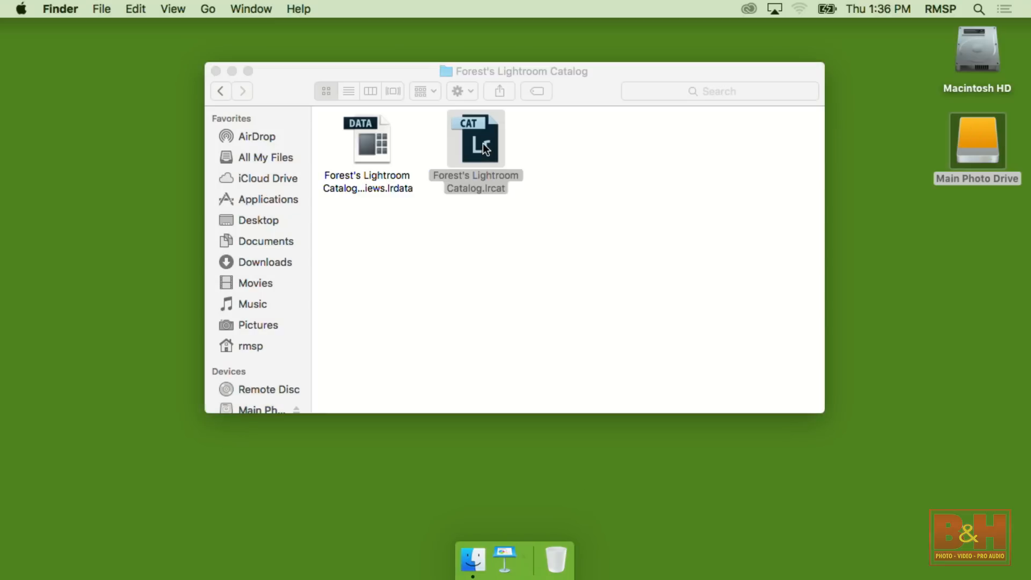
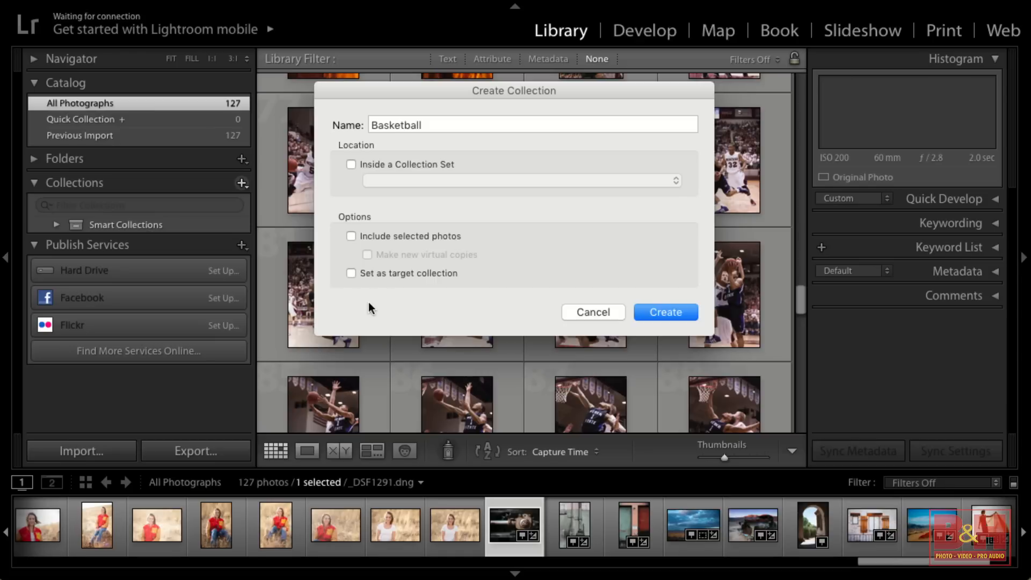
Create a regular collection named Basketball, outside any collection set and without including the selected photos
{"action": "double_click", "coordinate": [415, 125]}
{"action": "left_click", "coordinate": [673, 316]}
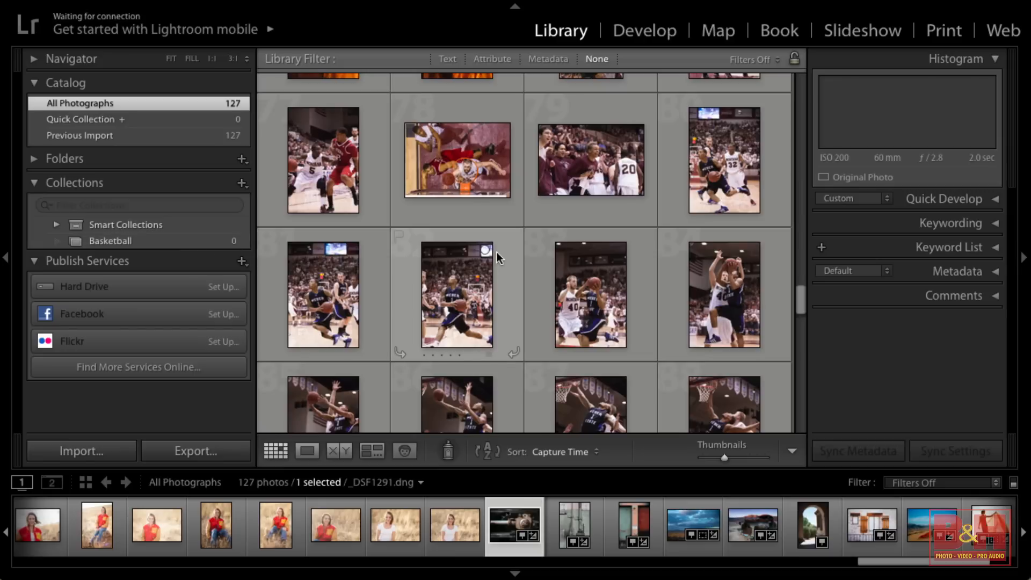
Look through all photographs for basketball shots and check the dated folders on the Main Photo Drive
{"action": "scroll", "coordinate": [497, 253], "scroll_direction": "up", "scroll_amount": 3}
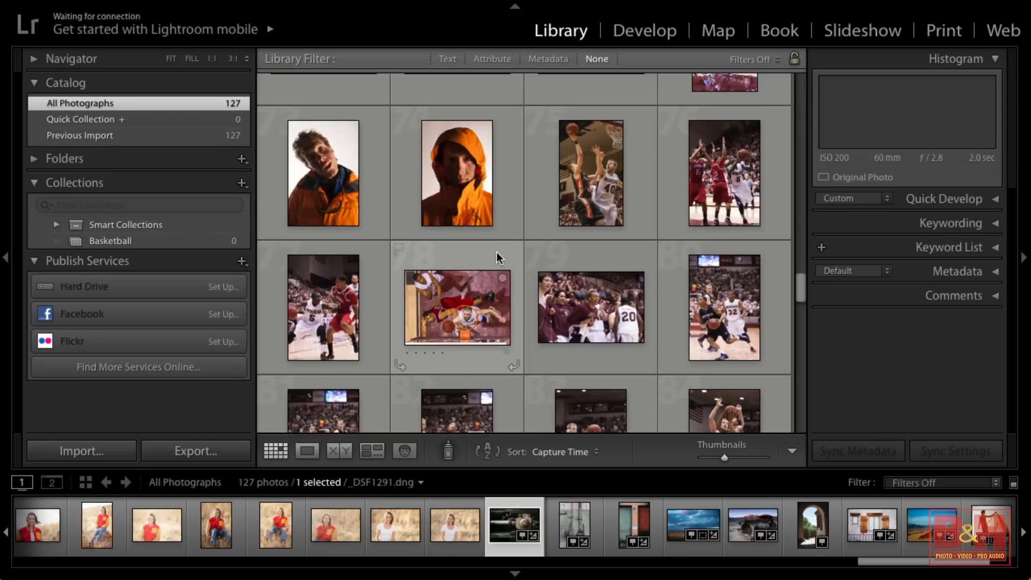
{"action": "scroll", "coordinate": [496, 253], "scroll_direction": "up", "scroll_amount": 10}
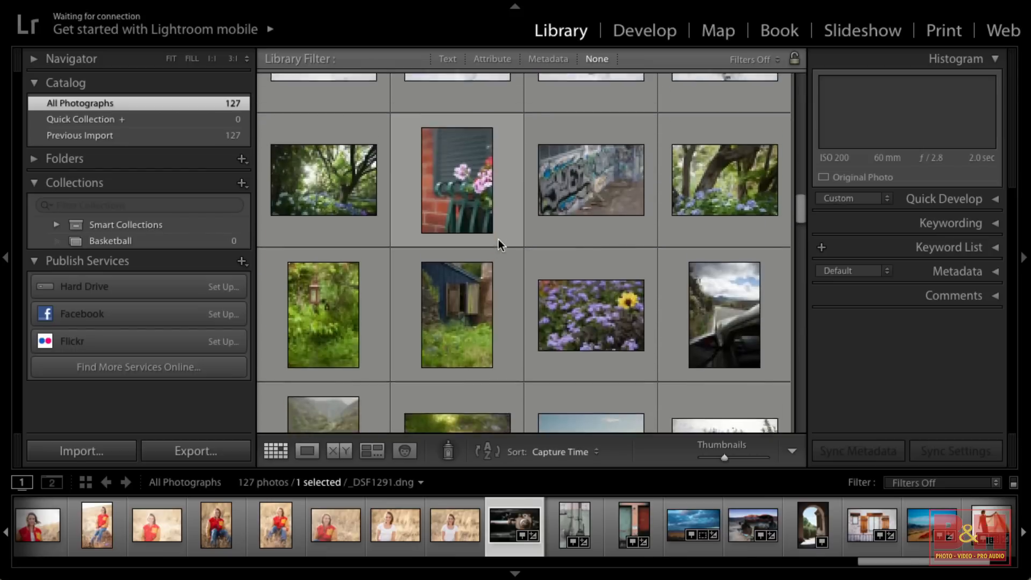
{"action": "scroll", "coordinate": [499, 241], "scroll_direction": "down", "scroll_amount": 10}
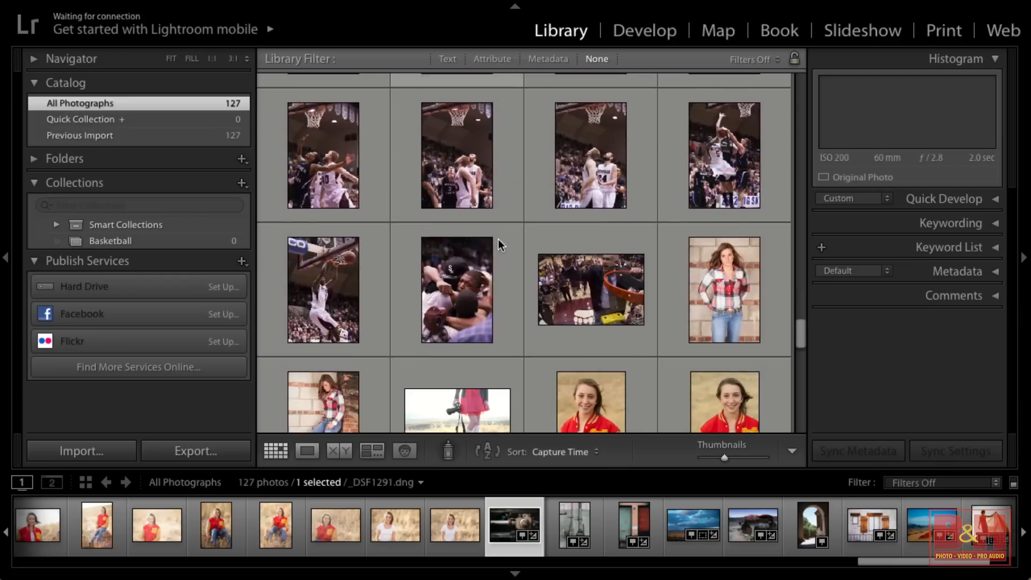
{"action": "scroll", "coordinate": [499, 246], "scroll_direction": "down", "scroll_amount": 10}
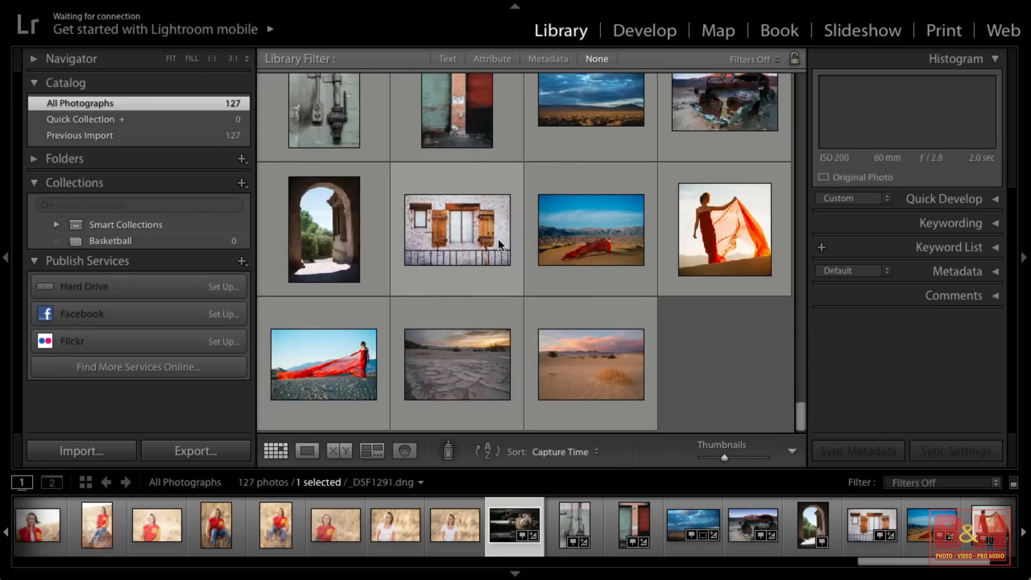
{"action": "scroll", "coordinate": [498, 241], "scroll_direction": "up", "scroll_amount": 10}
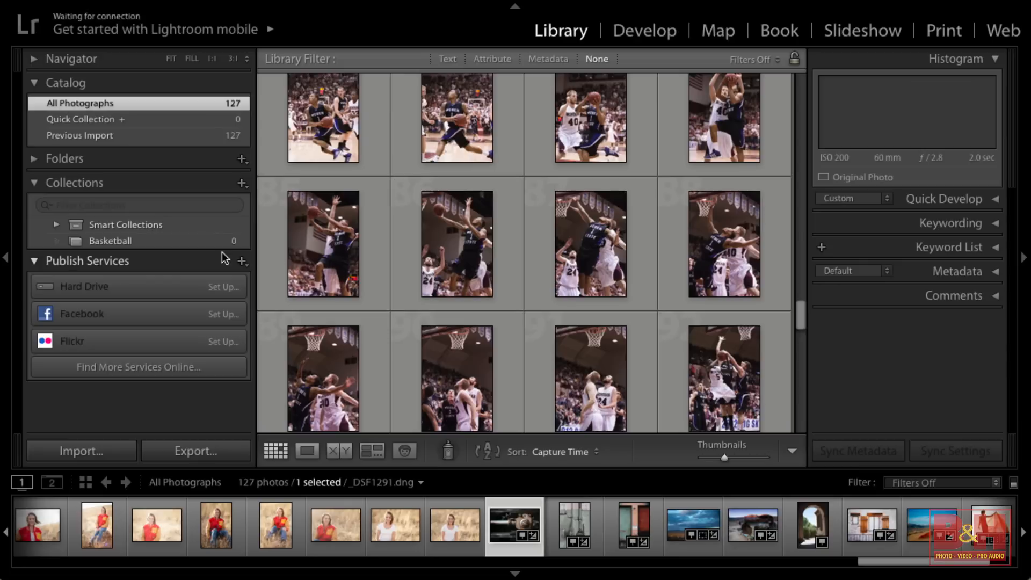
{"action": "left_click", "coordinate": [120, 163]}
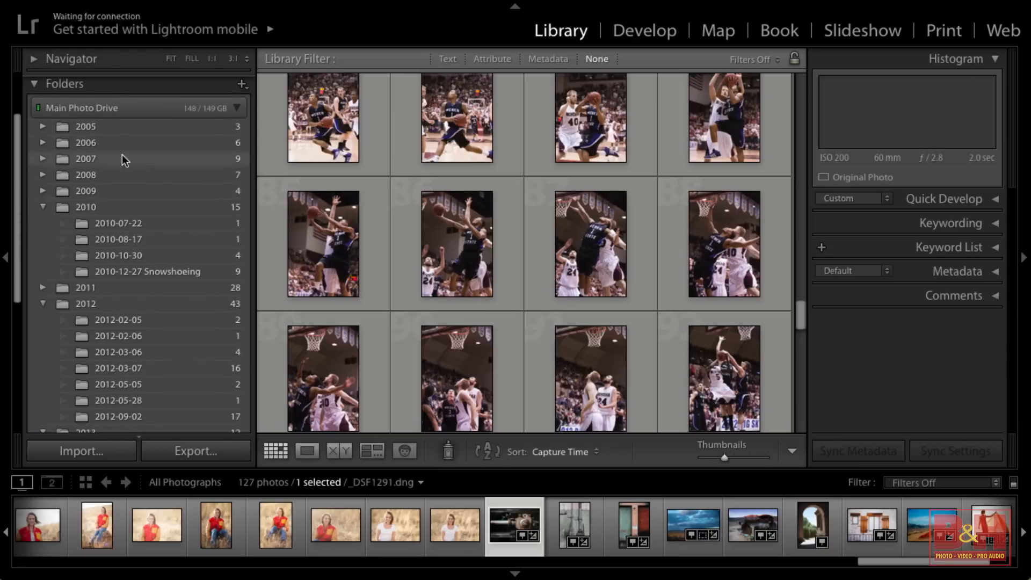
{"action": "left_click", "coordinate": [81, 85]}
Select the continuous run of basketball photos plus the separate blue-uniform basketball shot, and add them all to the Basketball collection
{"action": "scroll", "coordinate": [532, 303], "scroll_direction": "up", "scroll_amount": 5}
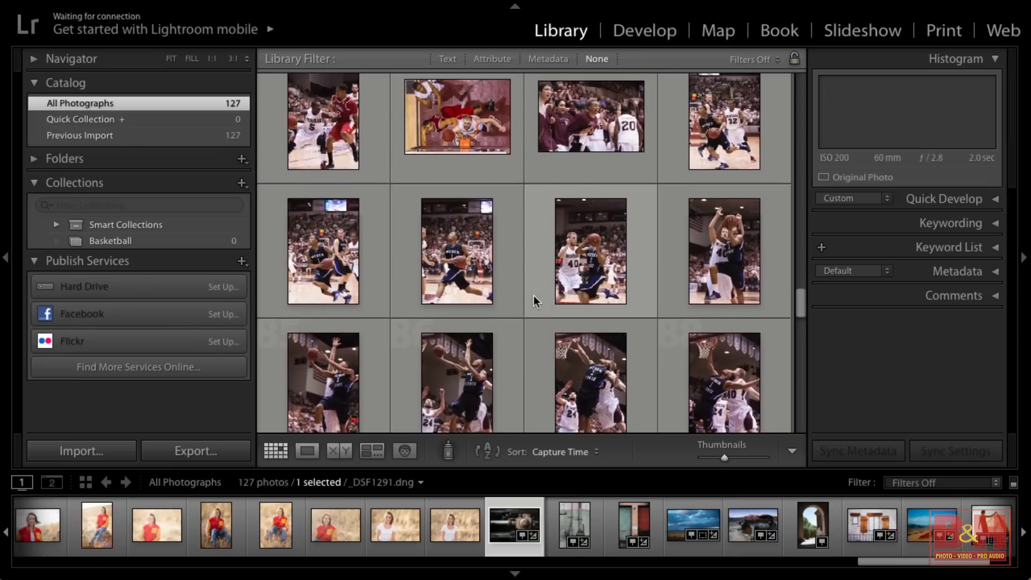
{"action": "left_click", "coordinate": [598, 161]}
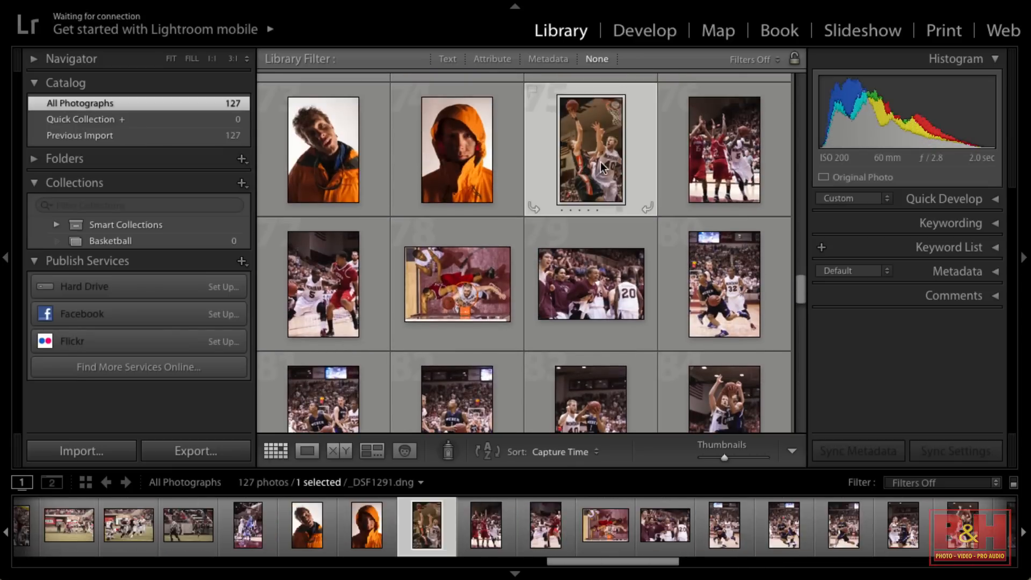
{"action": "scroll", "coordinate": [600, 162], "scroll_direction": "down", "scroll_amount": 10}
{"action": "left_click", "coordinate": [569, 174], "text": "shift"}
{"action": "scroll", "coordinate": [570, 174], "scroll_direction": "up", "scroll_amount": 10}
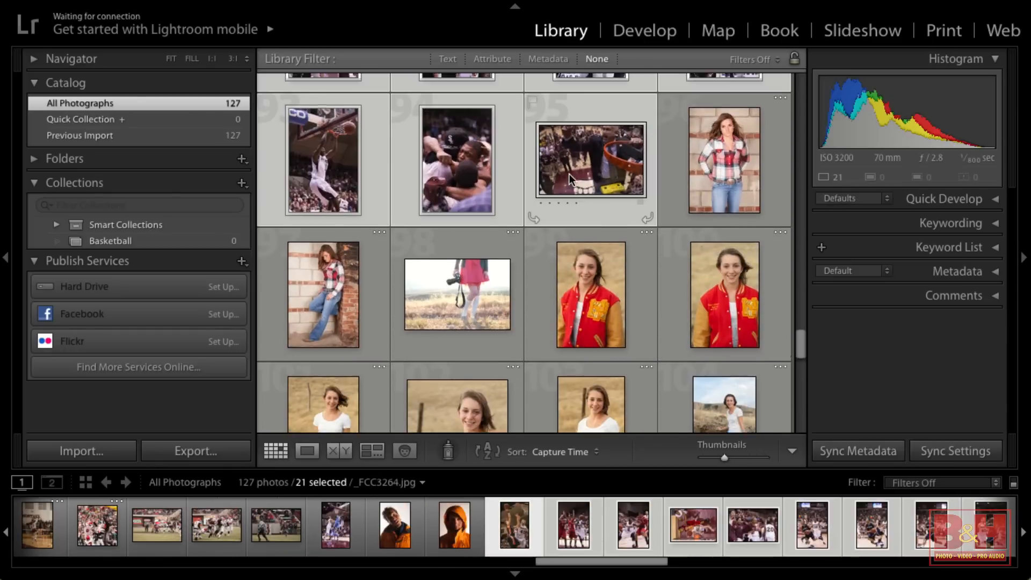
{"action": "scroll", "coordinate": [569, 173], "scroll_direction": "down", "scroll_amount": 1}
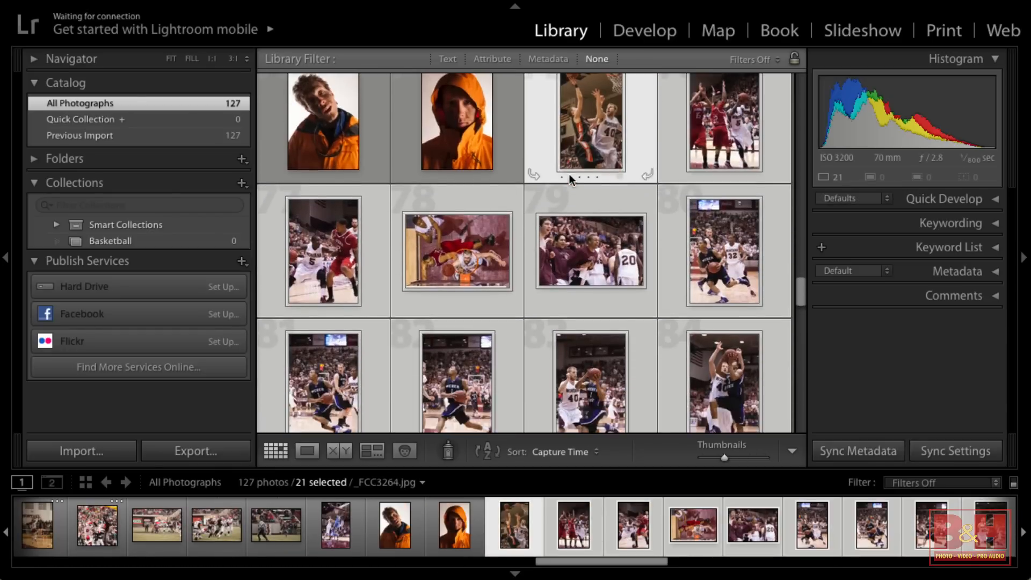
{"action": "scroll", "coordinate": [569, 174], "scroll_direction": "up", "scroll_amount": 3}
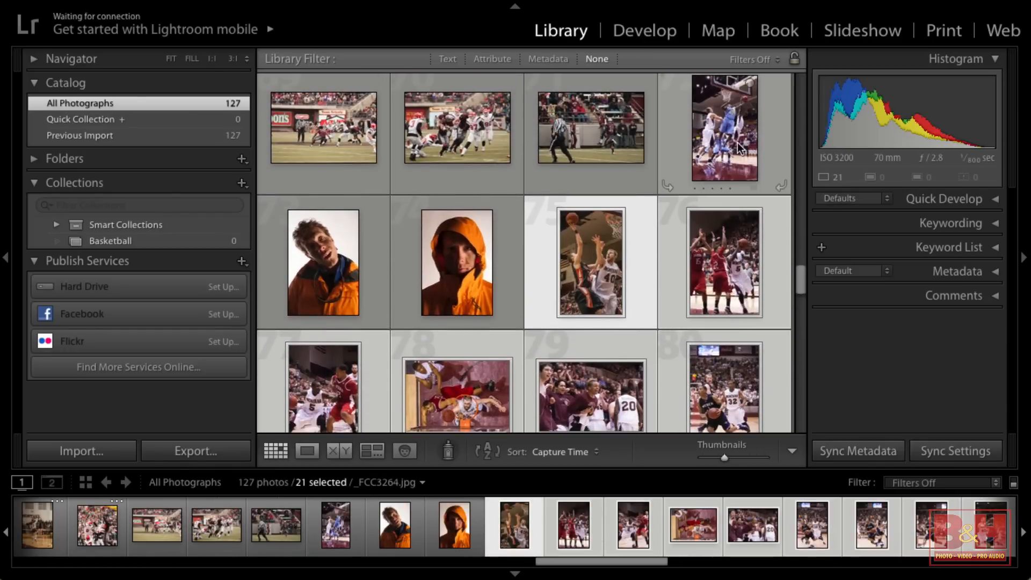
{"action": "left_click", "coordinate": [716, 148], "text": "ctrl"}
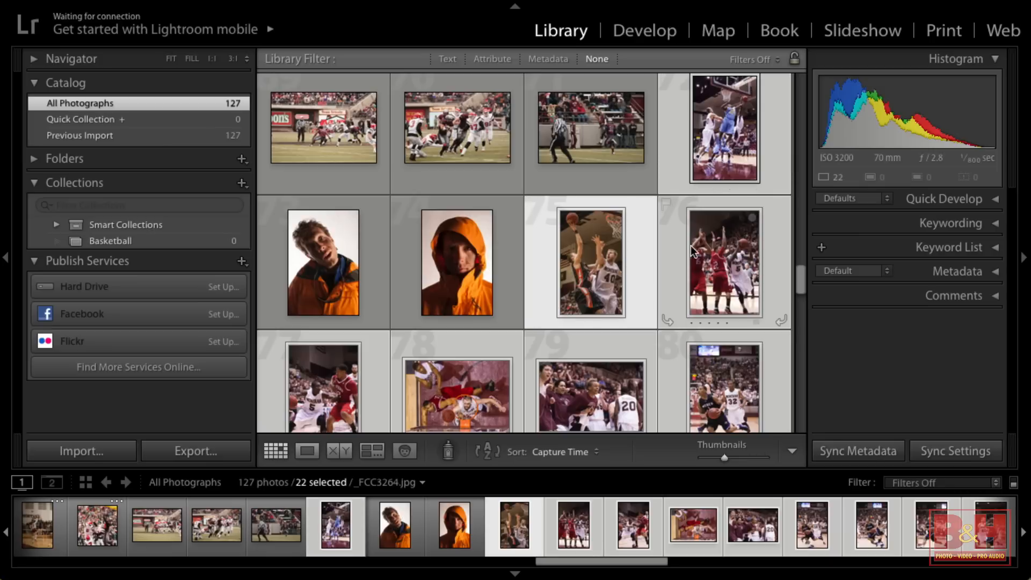
{"action": "left_click_drag", "start_coordinate": [596, 271], "coordinate": [191, 241]}
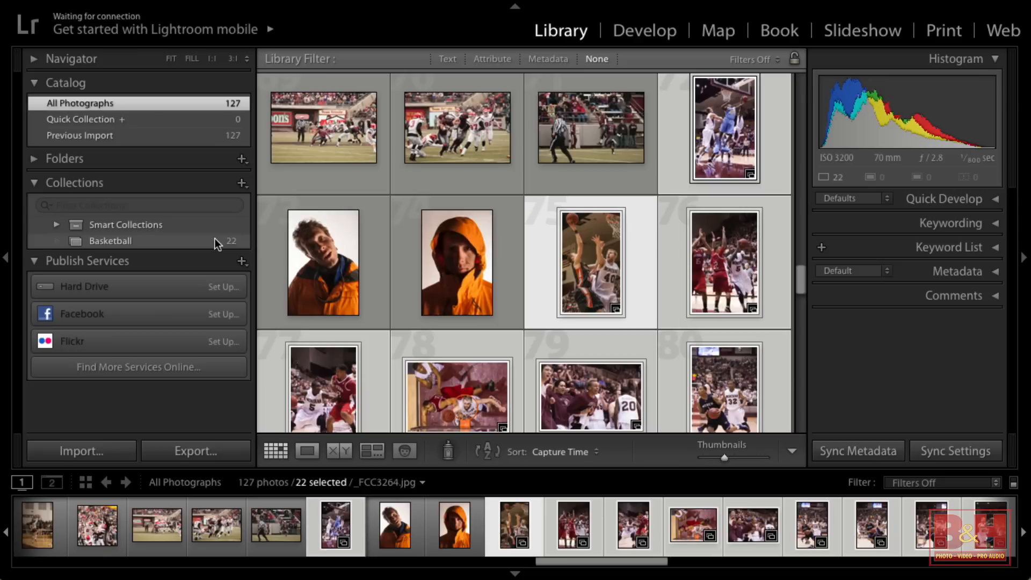
Open the Basketball collection, deselect its photos and review the images it contains
{"action": "left_click", "coordinate": [149, 241]}
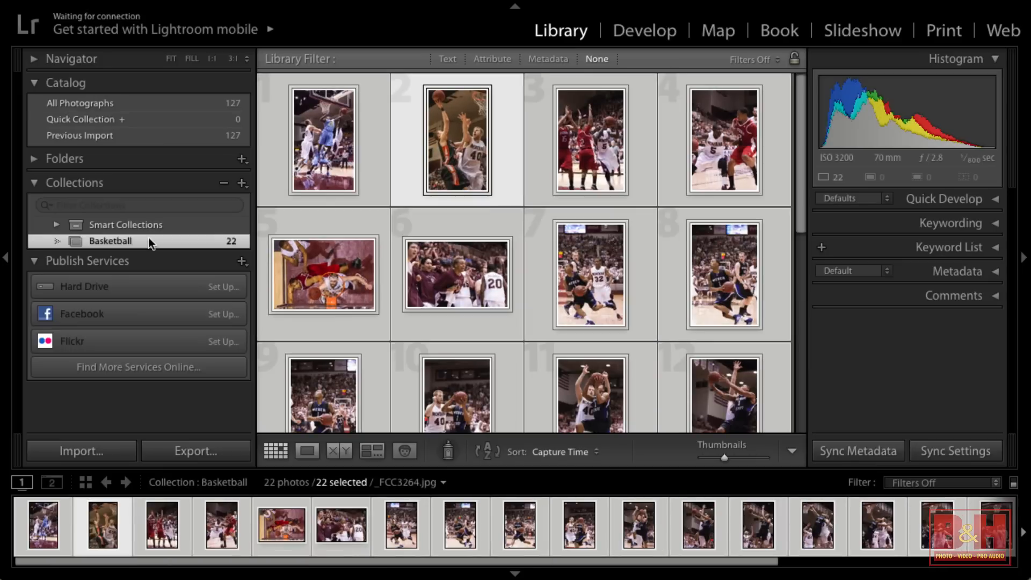
{"action": "scroll", "coordinate": [508, 278], "scroll_direction": "down", "scroll_amount": 5}
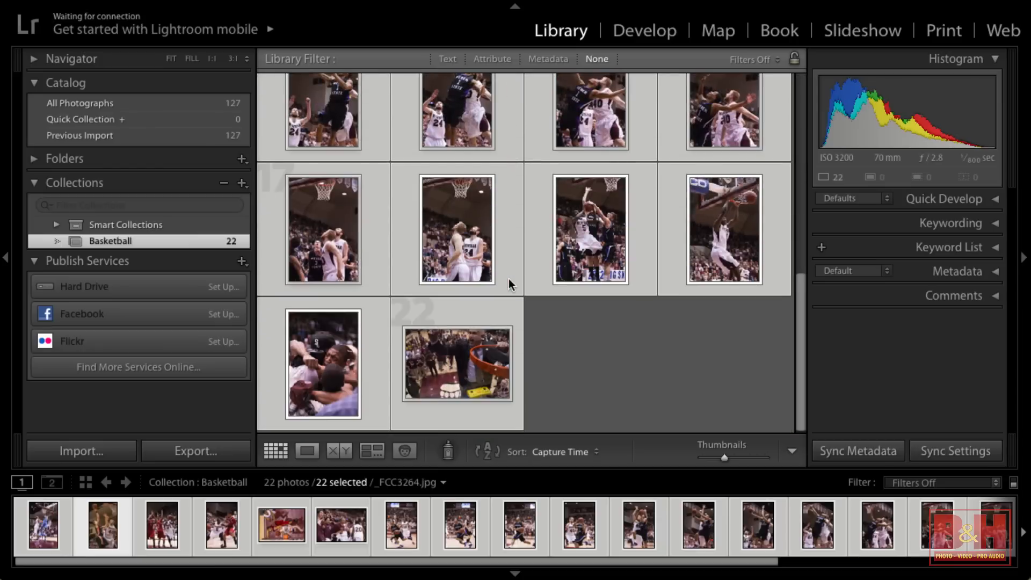
{"action": "left_click", "coordinate": [636, 395]}
{"action": "scroll", "coordinate": [653, 328], "scroll_direction": "up", "scroll_amount": 5}
{"action": "scroll", "coordinate": [653, 328], "scroll_direction": "down", "scroll_amount": 5}
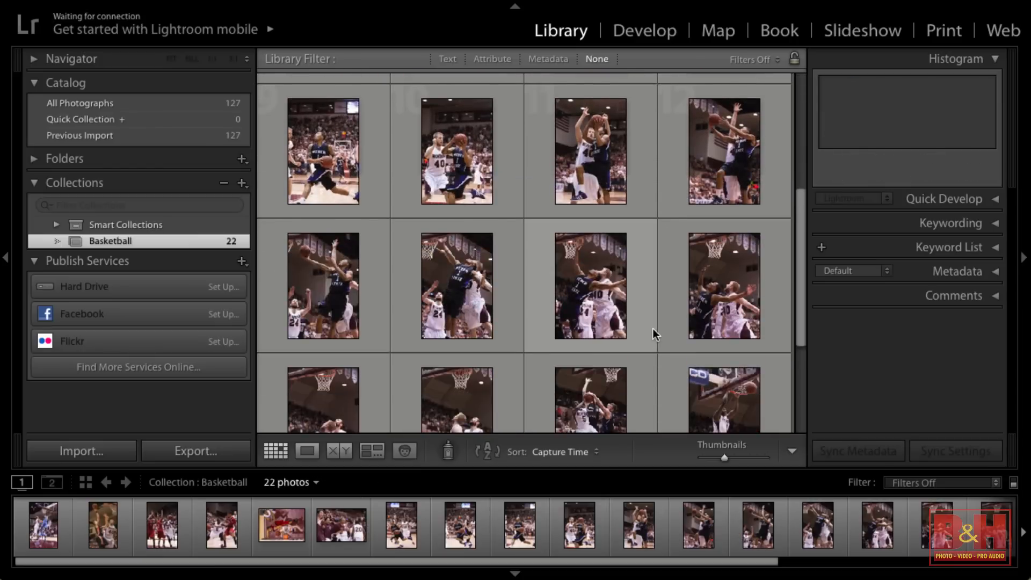
{"action": "scroll", "coordinate": [653, 335], "scroll_direction": "up", "scroll_amount": 5}
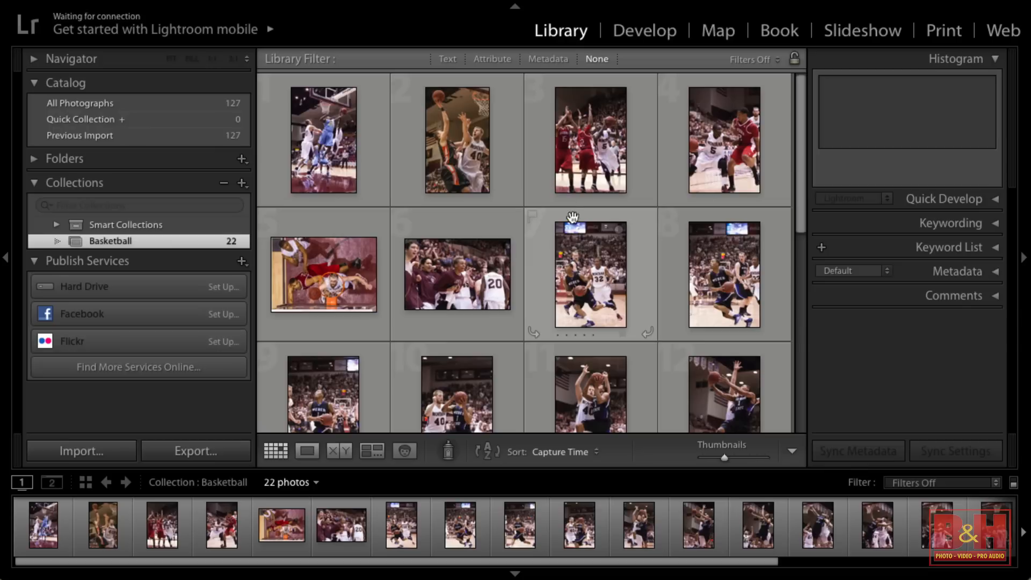
Return to All Photographs and create another regular collection named Football
{"action": "left_click", "coordinate": [203, 103]}
{"action": "left_click", "coordinate": [242, 183]}
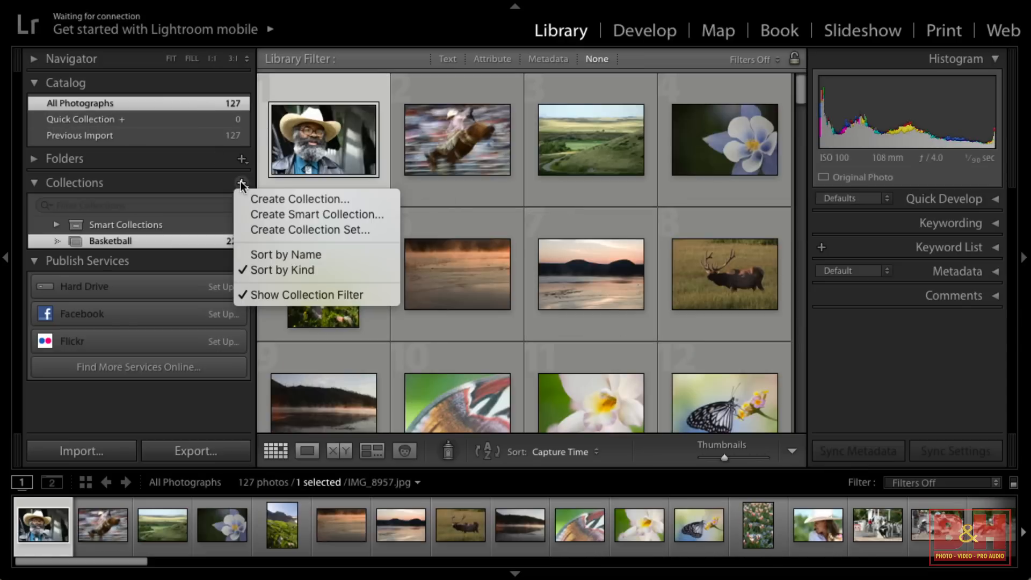
{"action": "left_click", "coordinate": [254, 199]}
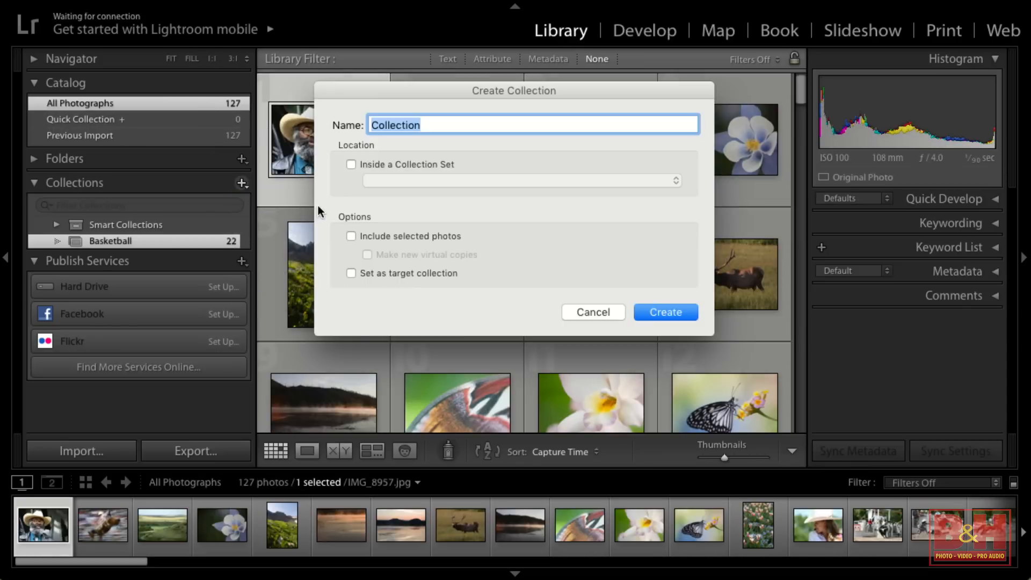
{"action": "type", "text": "F"}
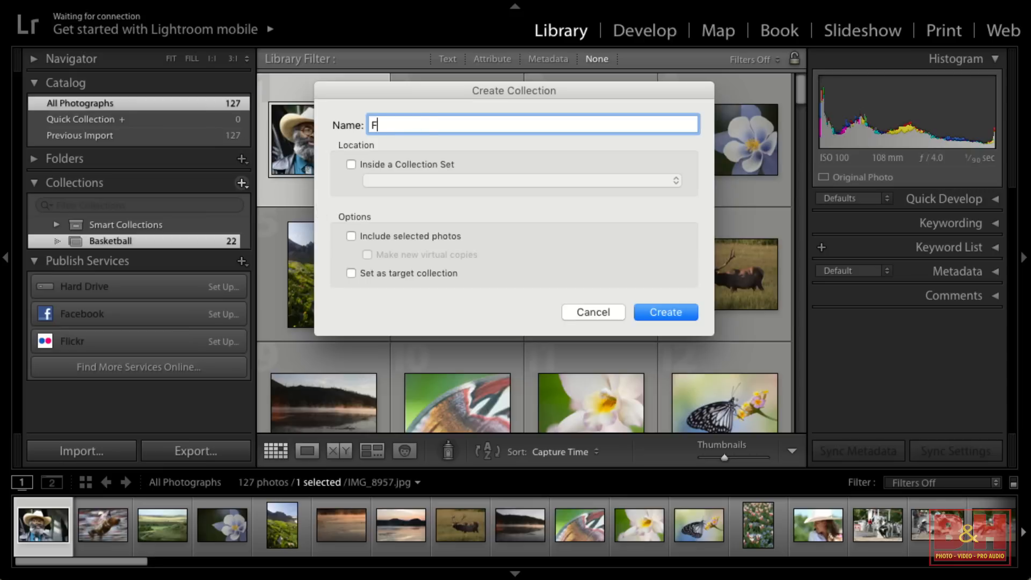
{"action": "type", "text": "ootball"}
{"action": "left_click", "coordinate": [660, 307]}
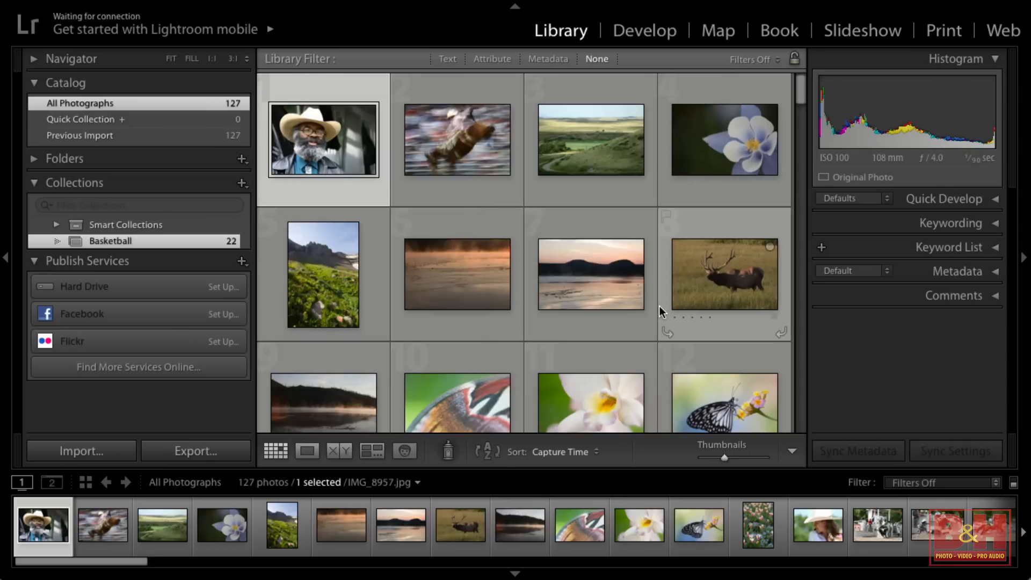
Select all the football photos scattered through All Photographs and add them to the Football collection
{"action": "scroll", "coordinate": [659, 306], "scroll_direction": "down", "scroll_amount": 3}
{"action": "scroll", "coordinate": [453, 341], "scroll_direction": "down", "scroll_amount": 6}
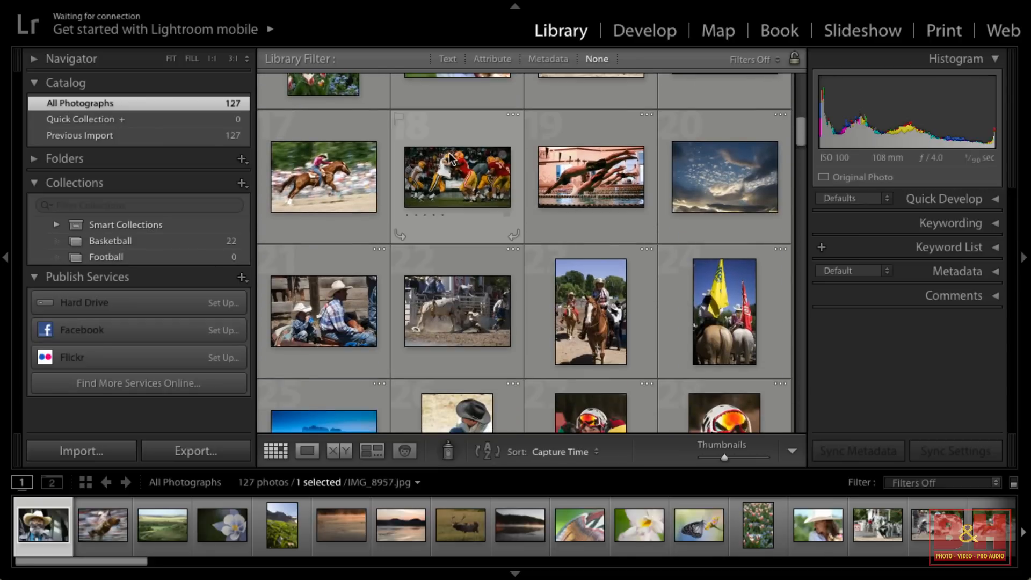
{"action": "left_click", "coordinate": [457, 177]}
{"action": "scroll", "coordinate": [498, 278], "scroll_direction": "down", "scroll_amount": 10}
{"action": "scroll", "coordinate": [497, 278], "scroll_direction": "down", "scroll_amount": 10}
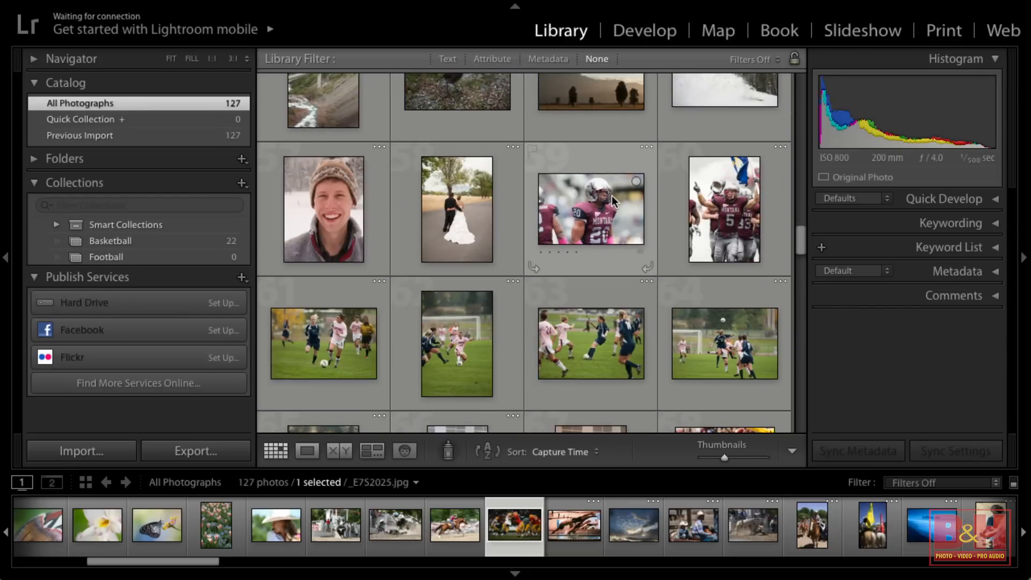
{"action": "left_click", "coordinate": [644, 194], "text": "ctrl"}
{"action": "left_click", "coordinate": [723, 206], "text": "ctrl"}
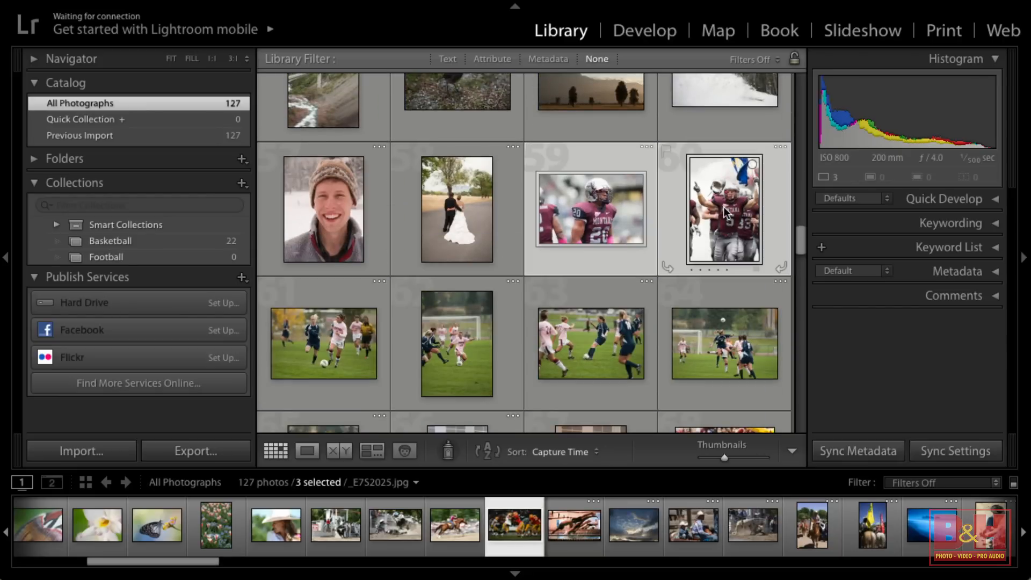
{"action": "scroll", "coordinate": [724, 207], "scroll_direction": "down", "scroll_amount": 5}
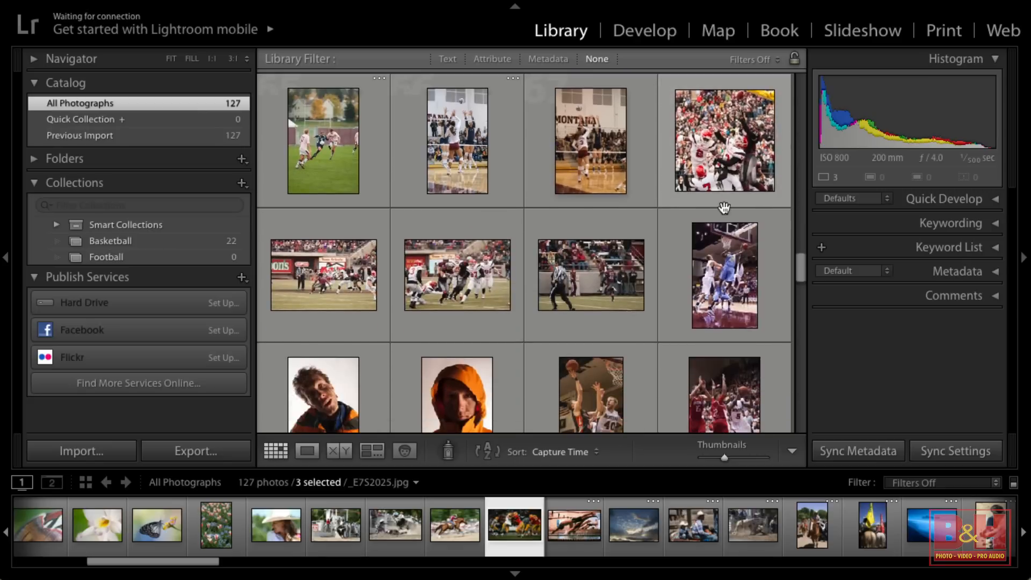
{"action": "left_click", "coordinate": [758, 113], "text": "ctrl"}
{"action": "left_click", "coordinate": [596, 257], "text": "ctrl"}
{"action": "left_click", "coordinate": [467, 263], "text": "ctrl"}
{"action": "left_click", "coordinate": [323, 274], "text": "ctrl"}
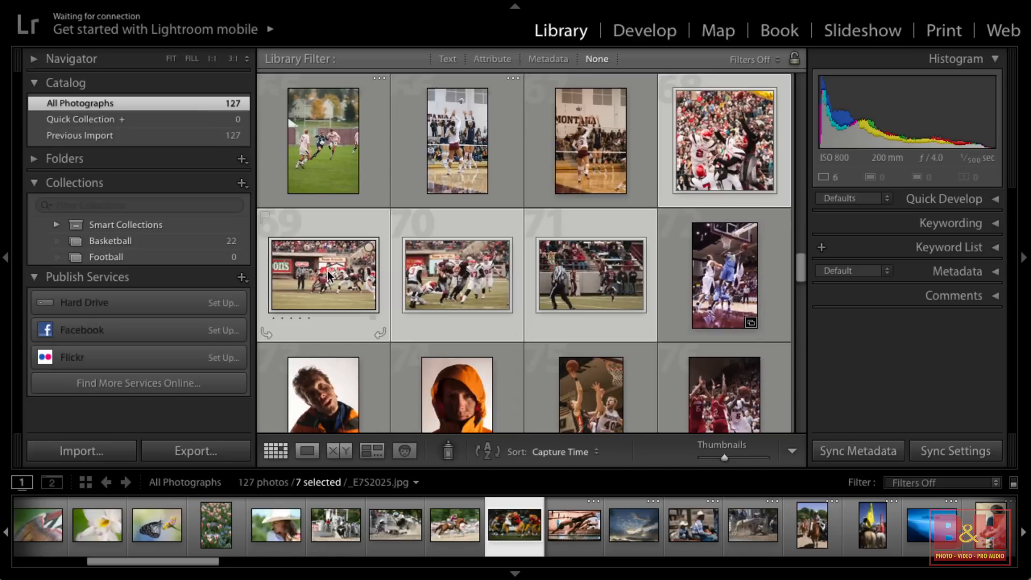
{"action": "scroll", "coordinate": [572, 236], "scroll_direction": "down", "scroll_amount": 10}
{"action": "scroll", "coordinate": [571, 233], "scroll_direction": "down", "scroll_amount": 3}
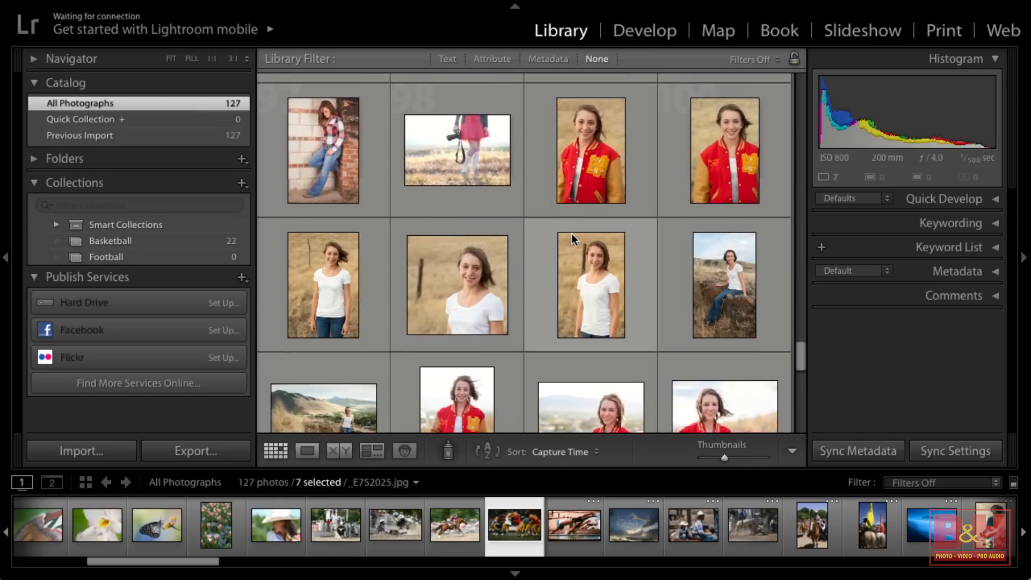
{"action": "scroll", "coordinate": [571, 233], "scroll_direction": "up", "scroll_amount": 12}
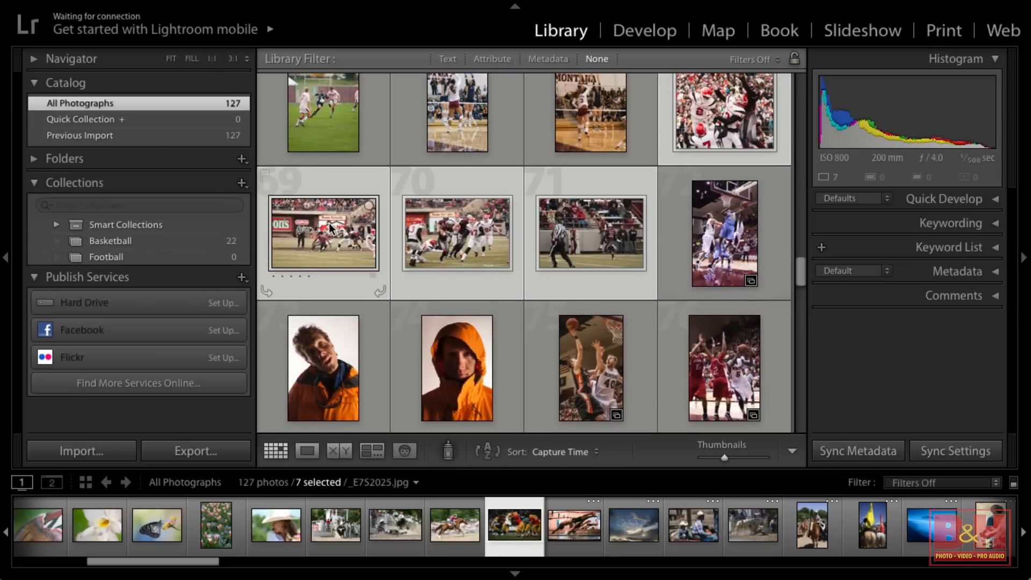
{"action": "left_click_drag", "start_coordinate": [325, 230], "coordinate": [223, 258]}
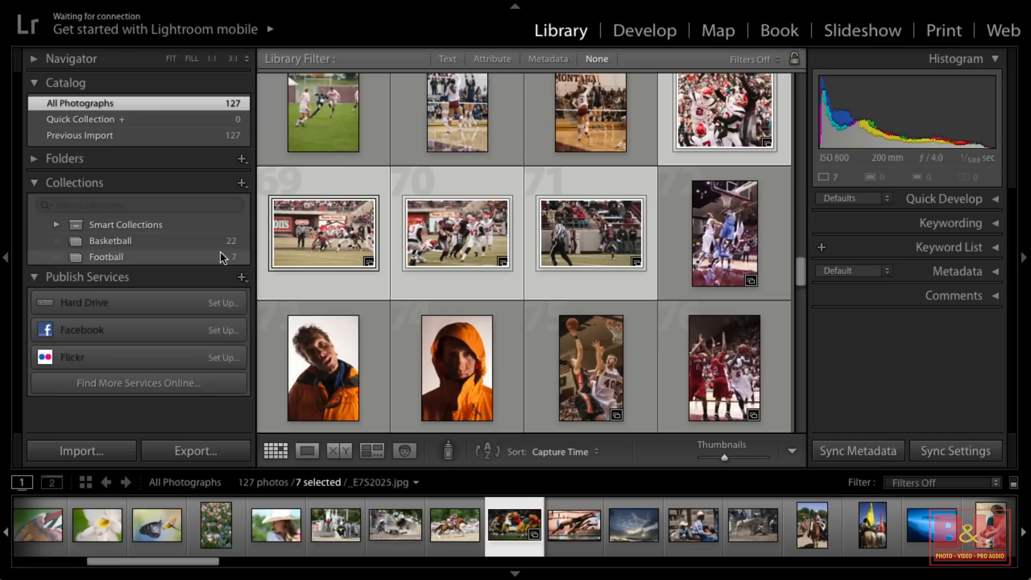
Open the Football collection, clear the selection and select only the sixth photo
{"action": "left_click", "coordinate": [221, 255]}
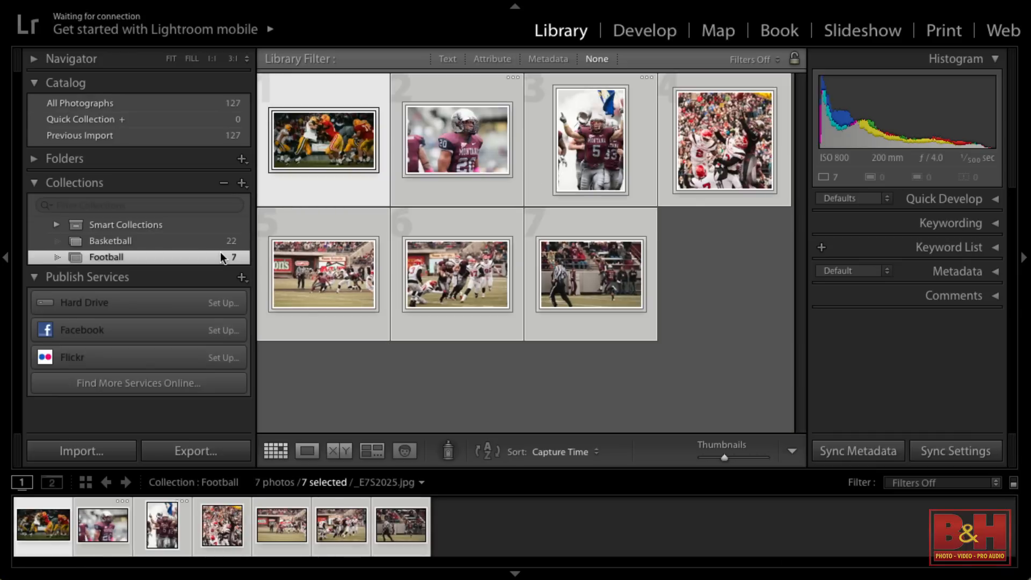
{"action": "left_click", "coordinate": [386, 367]}
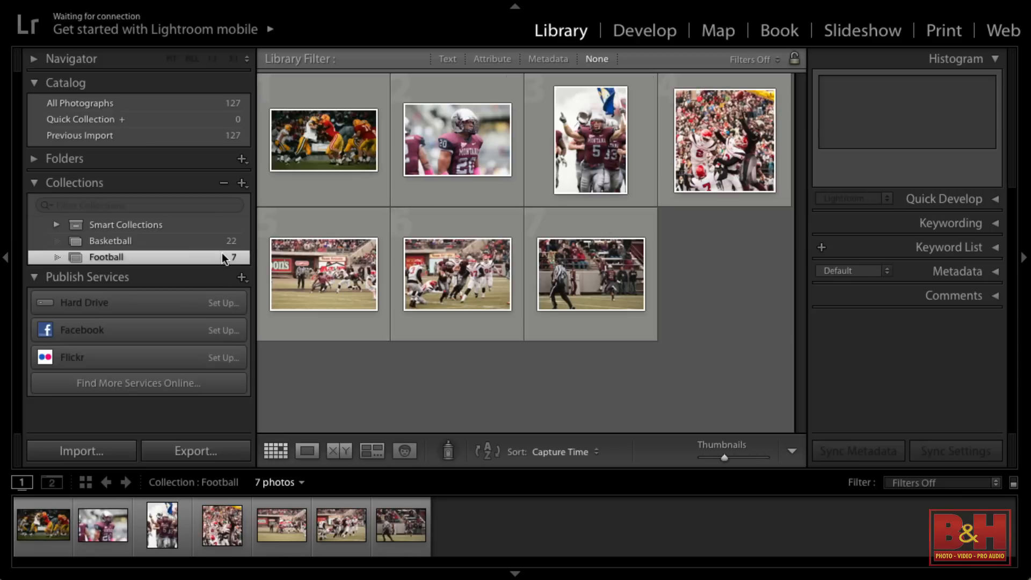
{"action": "left_click", "coordinate": [428, 284]}
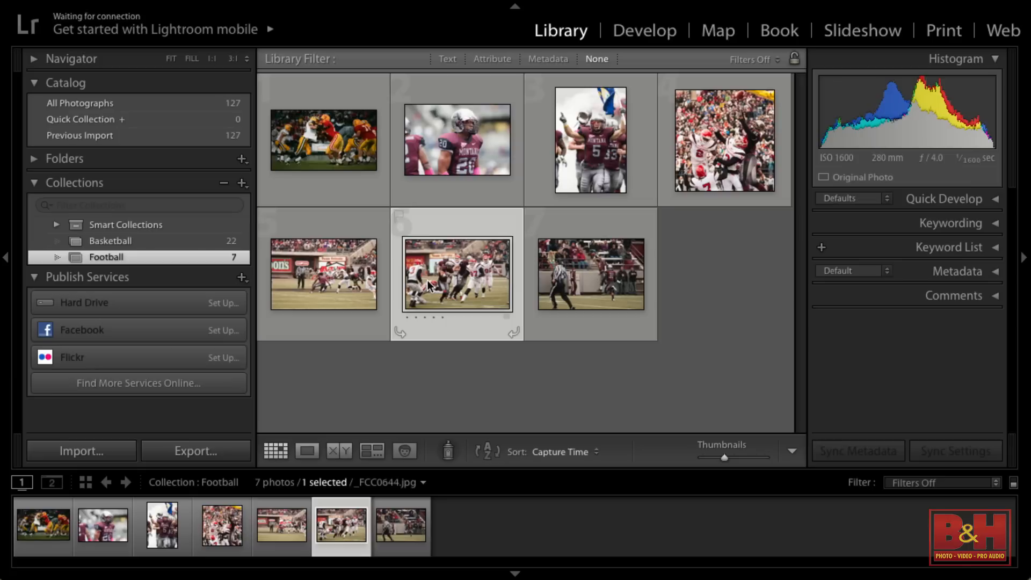
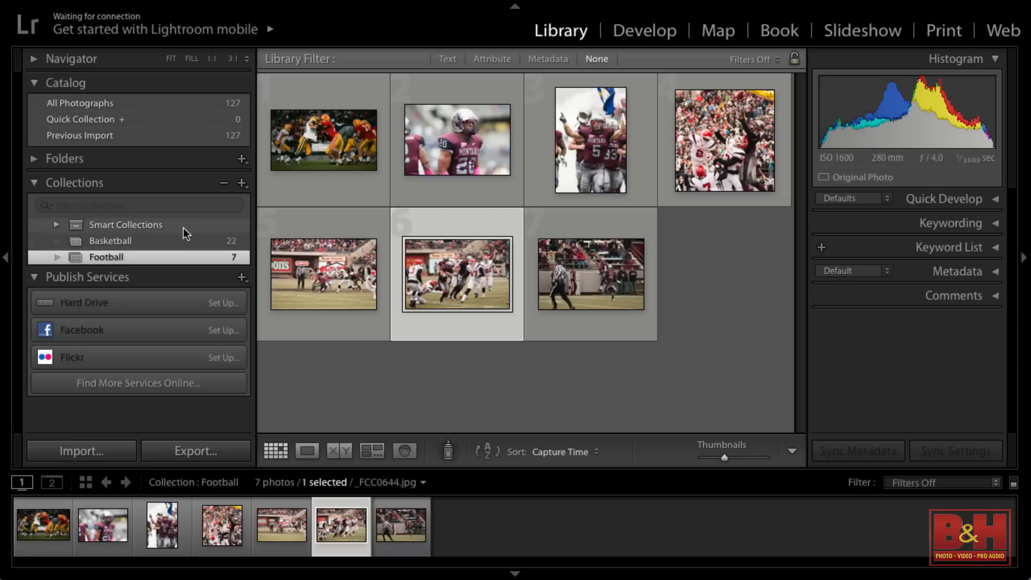
Create a top-level collection set named Sports
{"action": "left_click", "coordinate": [243, 182]}
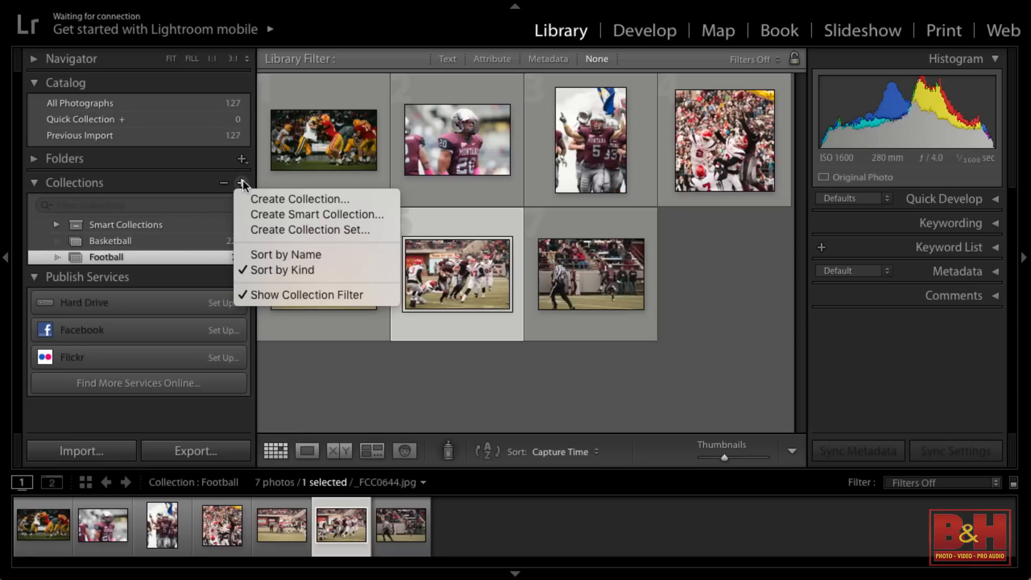
{"action": "left_click", "coordinate": [272, 229]}
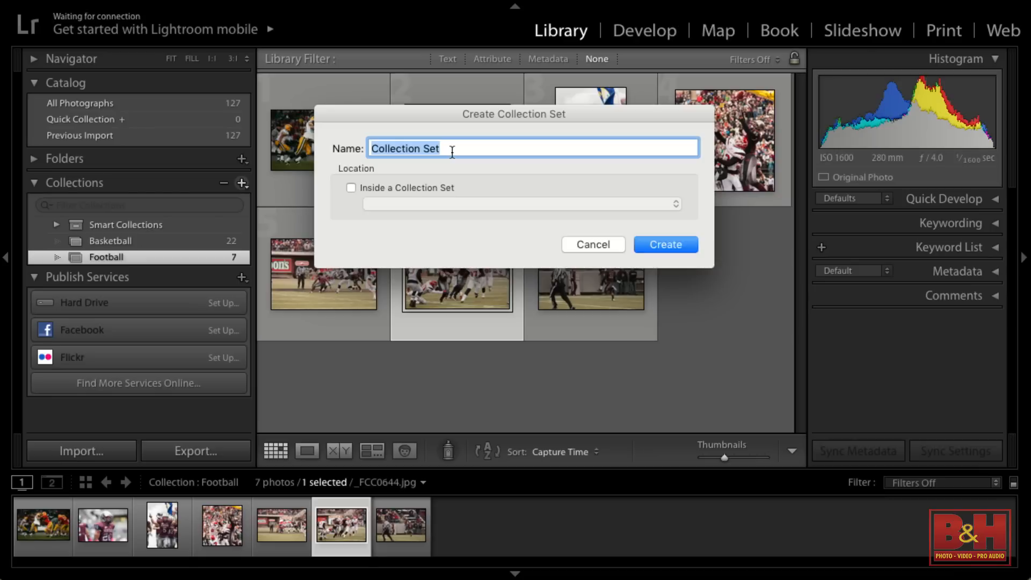
{"action": "type", "text": "Sports"}
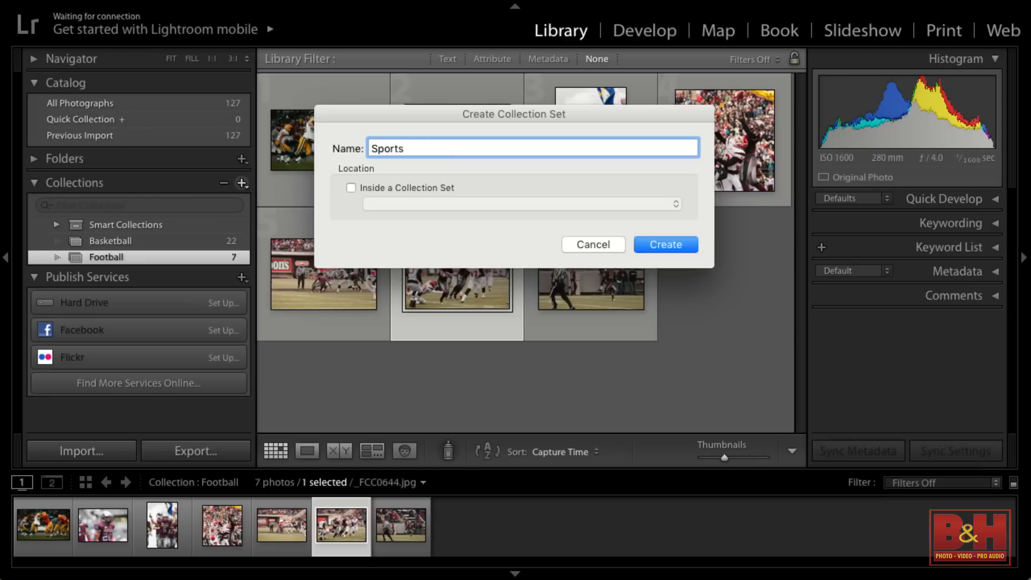
{"action": "left_click", "coordinate": [656, 244]}
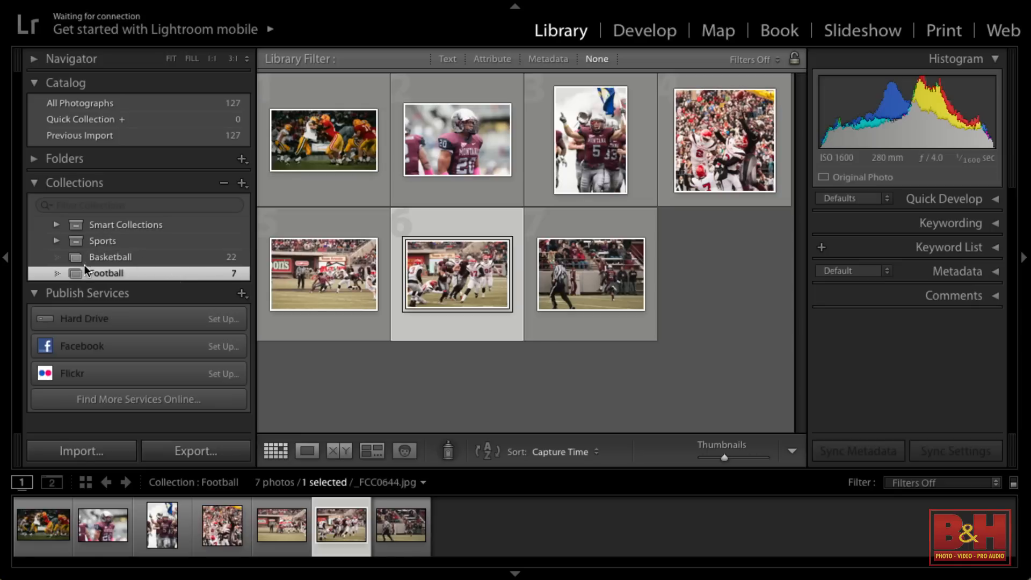
Move the Basketball and Football collections into the Sports set, then collapse and expand the set to check its contents
{"action": "left_click_drag", "start_coordinate": [79, 257], "coordinate": [98, 241]}
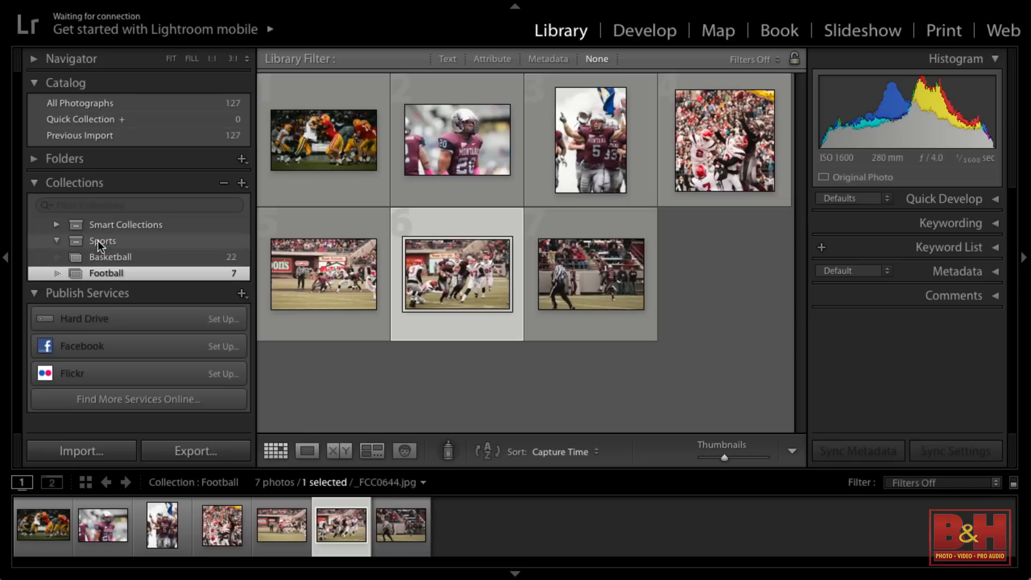
{"action": "left_click_drag", "start_coordinate": [75, 272], "coordinate": [98, 240]}
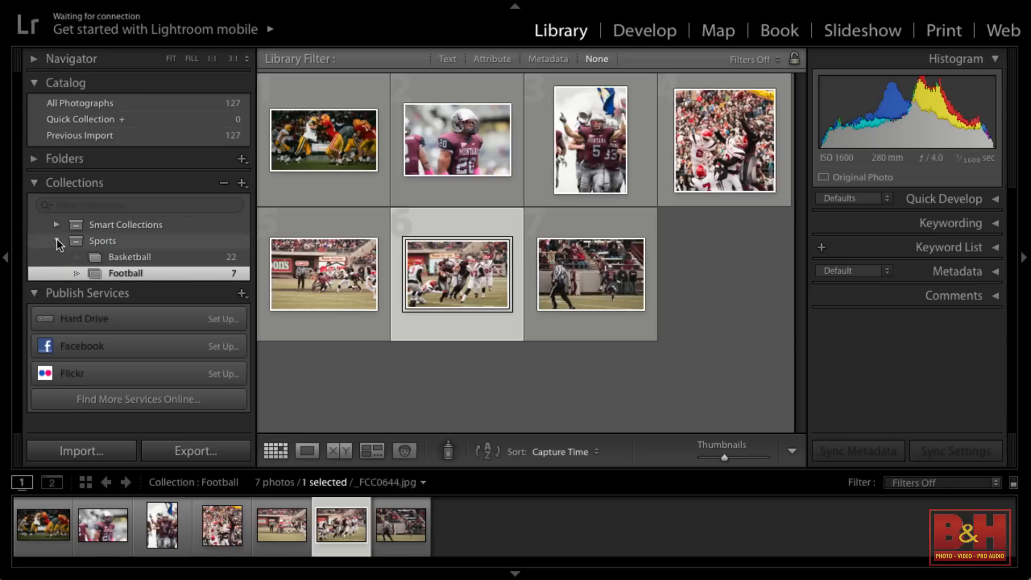
{"action": "left_click", "coordinate": [57, 241]}
{"action": "left_click", "coordinate": [57, 241]}
{"action": "left_click", "coordinate": [57, 241]}
{"action": "left_click", "coordinate": [57, 241]}
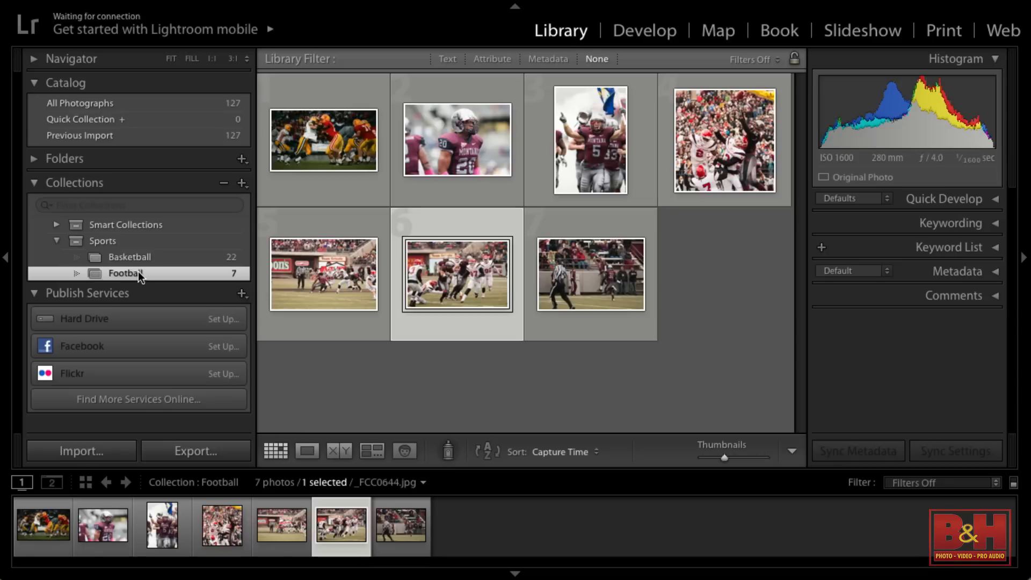
Expand the folder list of the Main Photo Drive and switch the grid to All Photographs
{"action": "left_click", "coordinate": [86, 158]}
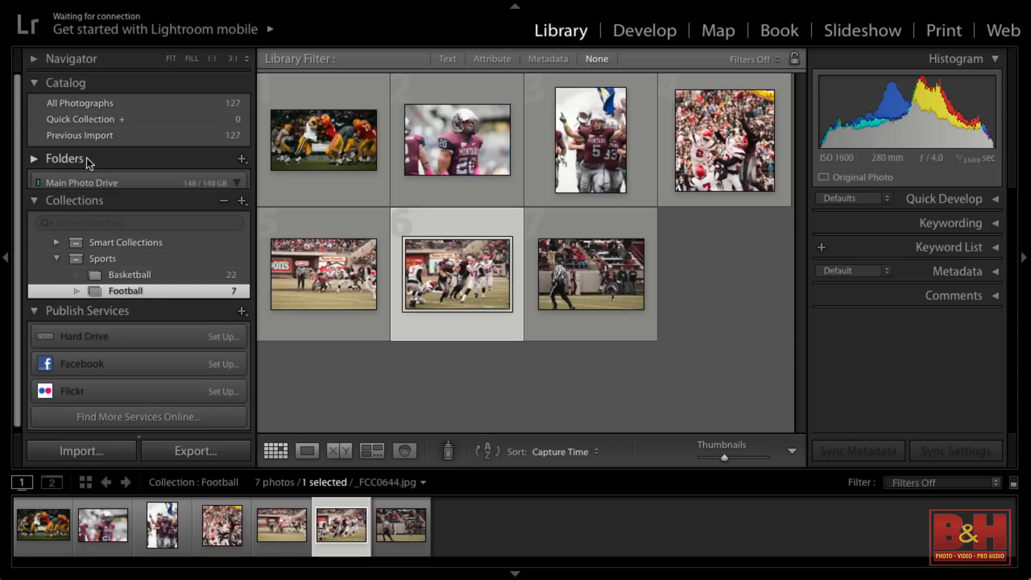
{"action": "scroll", "coordinate": [111, 148], "scroll_direction": "up", "scroll_amount": 3}
{"action": "left_click", "coordinate": [117, 104]}
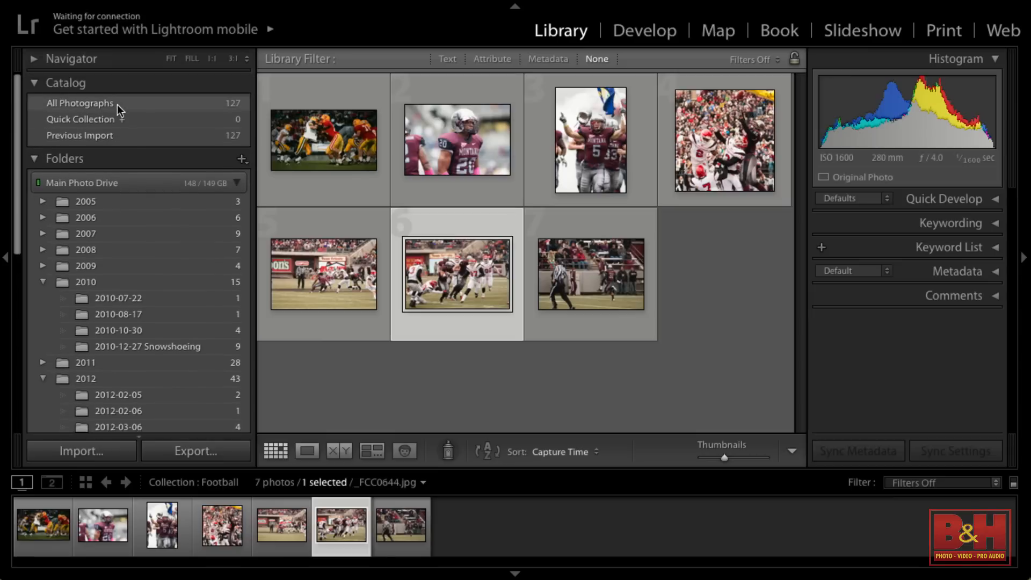
Browse the varied subjects in All Photographs and view the city skyline photo with the sailboat enlarged before returning to the grid
{"action": "scroll", "coordinate": [430, 295], "scroll_direction": "up", "scroll_amount": 10}
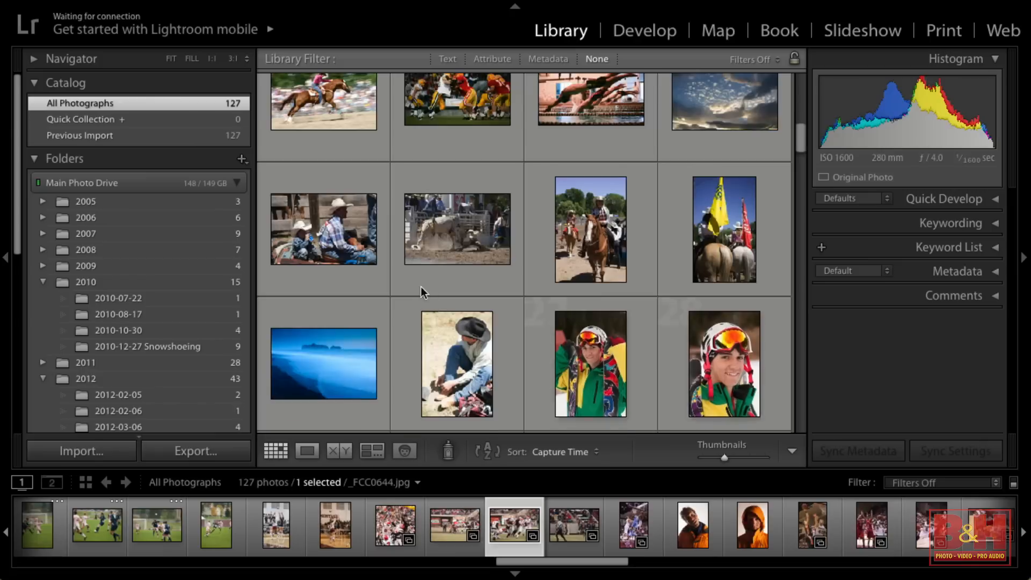
{"action": "scroll", "coordinate": [430, 295], "scroll_direction": "up", "scroll_amount": 12}
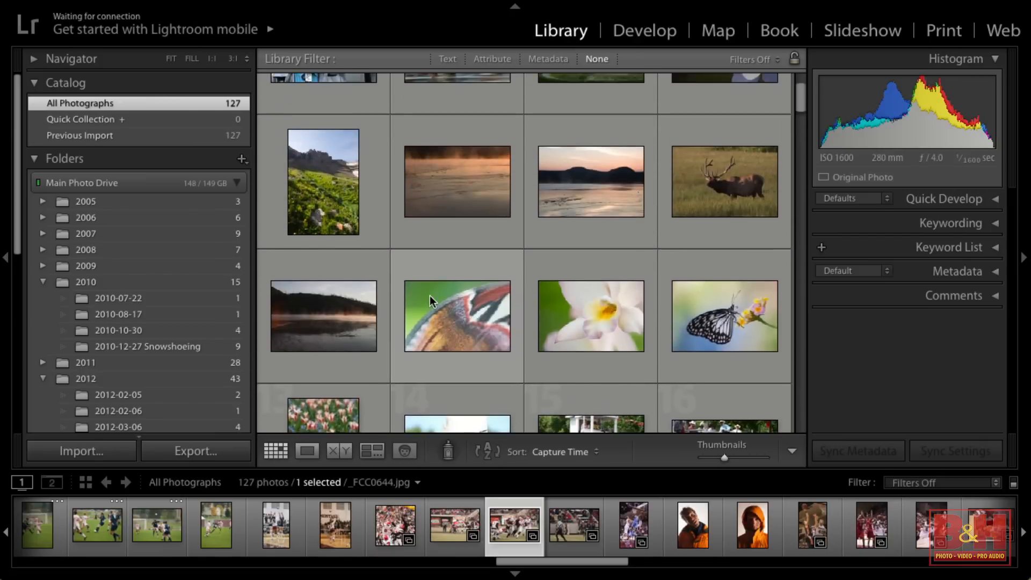
{"action": "scroll", "coordinate": [429, 295], "scroll_direction": "down", "scroll_amount": 4}
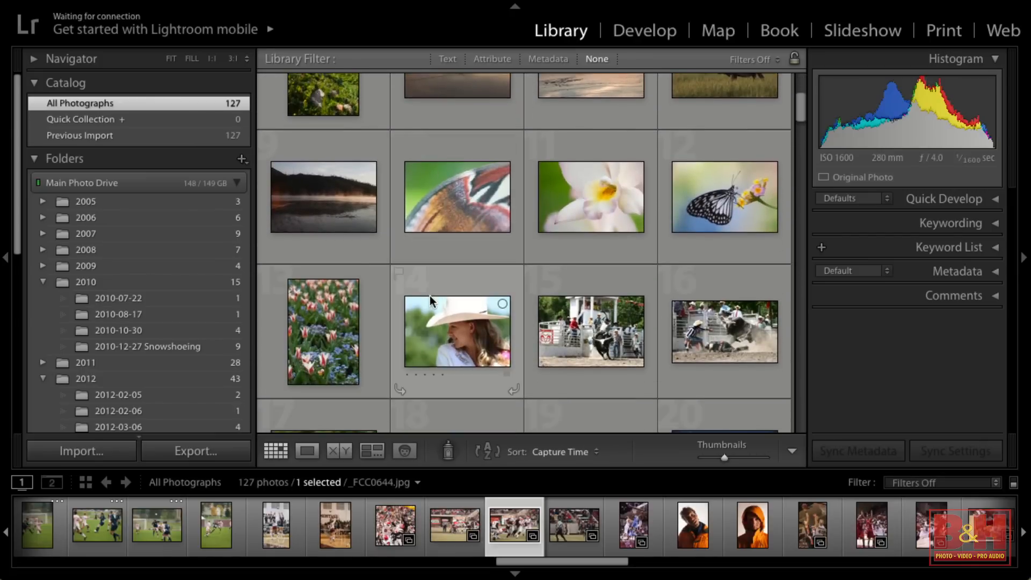
{"action": "scroll", "coordinate": [436, 281], "scroll_direction": "down", "scroll_amount": 8}
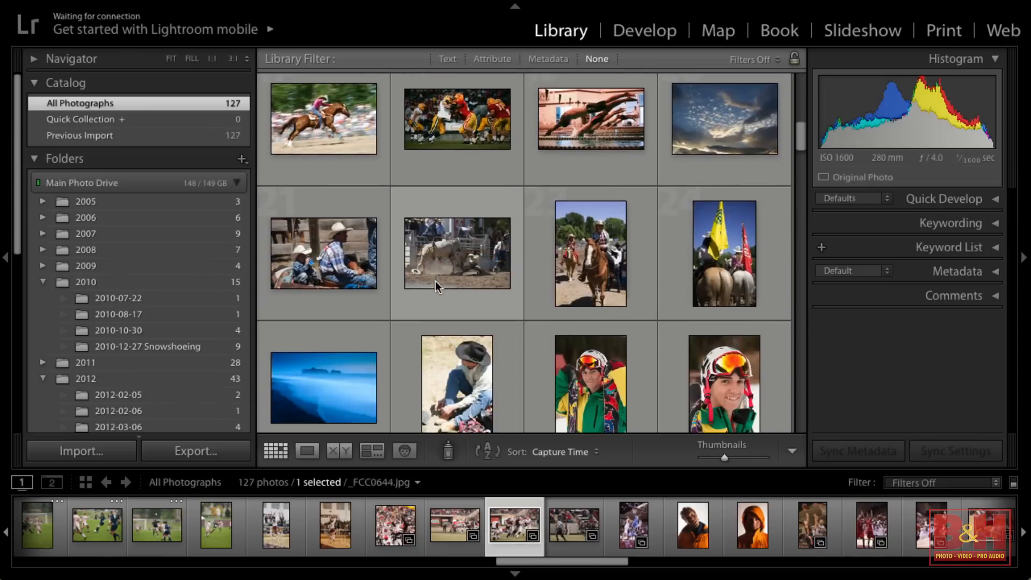
{"action": "scroll", "coordinate": [437, 282], "scroll_direction": "down", "scroll_amount": 7}
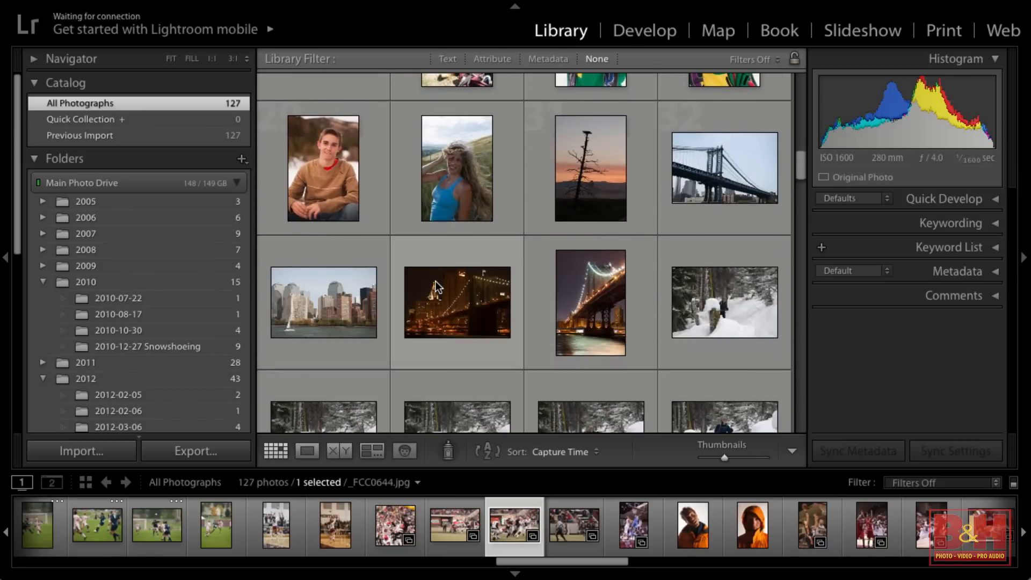
{"action": "scroll", "coordinate": [458, 278], "scroll_direction": "down", "scroll_amount": 1}
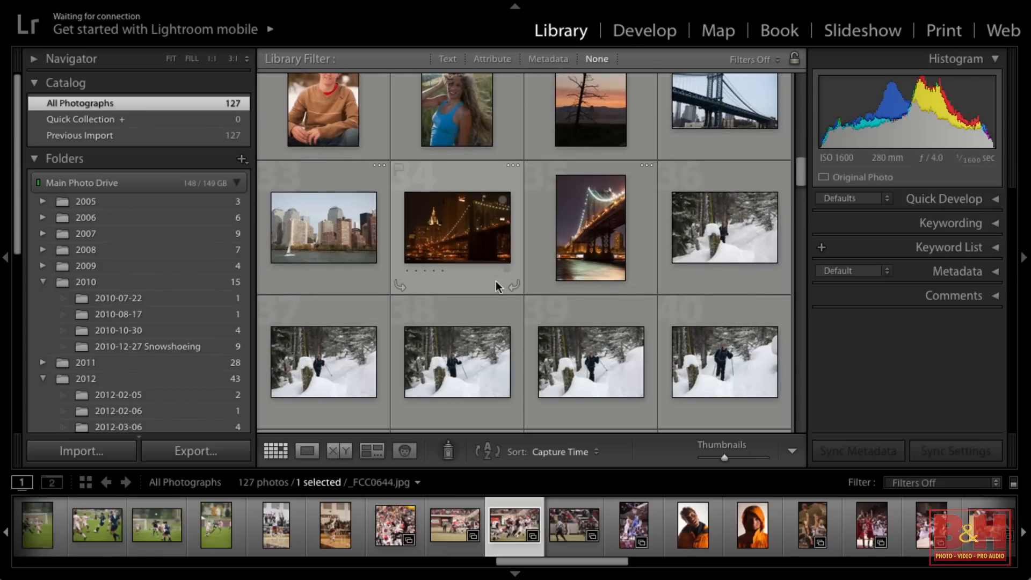
{"action": "double_click", "coordinate": [337, 211]}
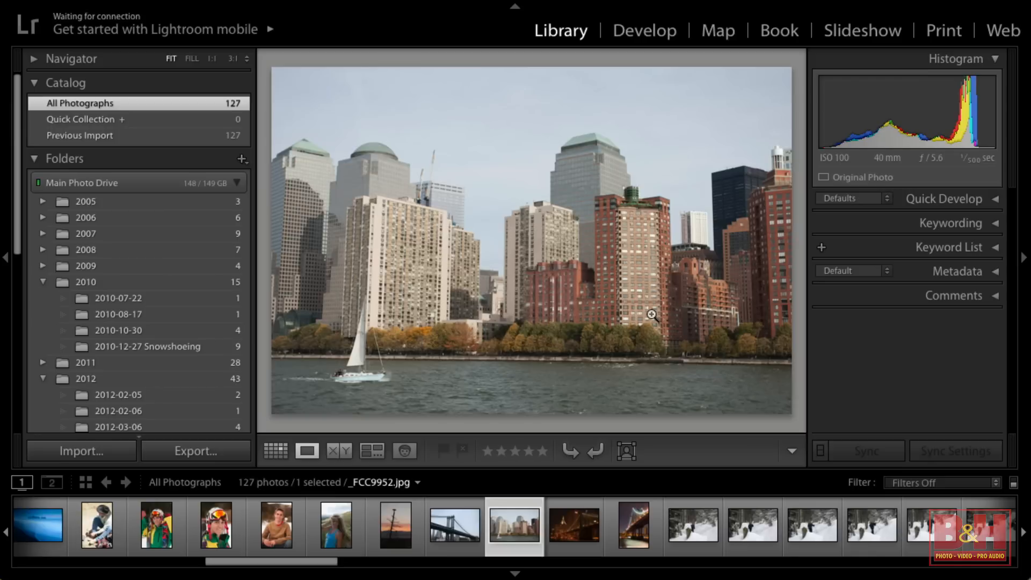
{"action": "key", "text": "g"}
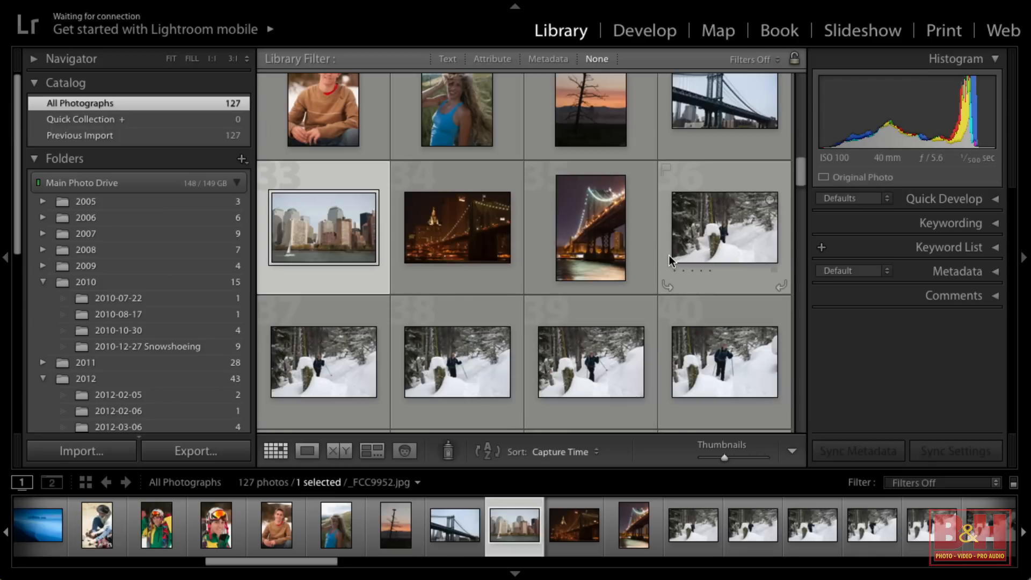
Enlarge the first snowshoeing photo and step through the series to its last image, _MG_9226.jpg
{"action": "scroll", "coordinate": [762, 230], "scroll_direction": "down", "scroll_amount": 1}
{"action": "scroll", "coordinate": [762, 230], "scroll_direction": "up", "scroll_amount": 3}
{"action": "scroll", "coordinate": [763, 230], "scroll_direction": "down", "scroll_amount": 3}
{"action": "left_click", "coordinate": [724, 217]}
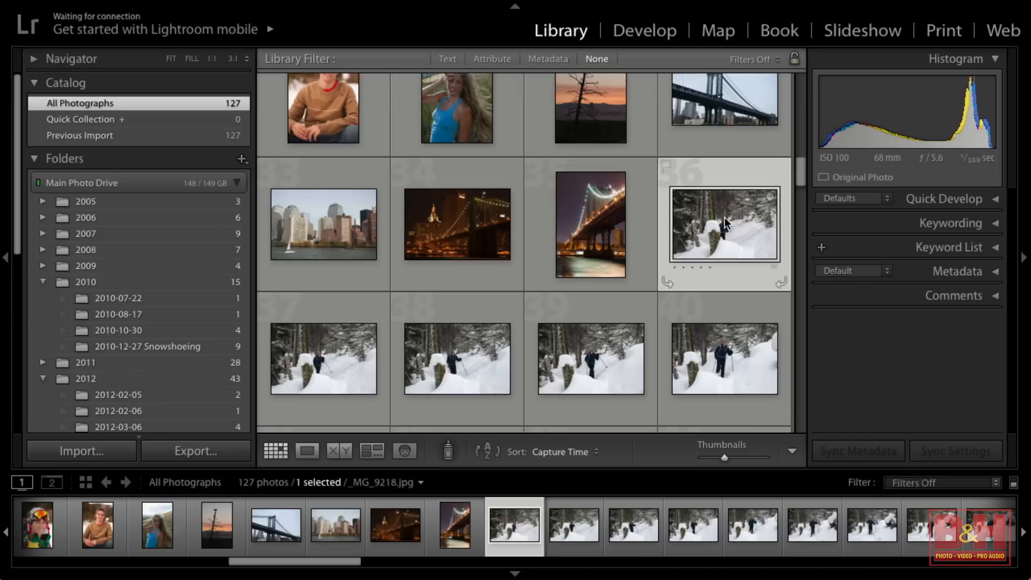
{"action": "scroll", "coordinate": [726, 234], "scroll_direction": "down", "scroll_amount": 3}
{"action": "scroll", "coordinate": [726, 235], "scroll_direction": "up", "scroll_amount": 2}
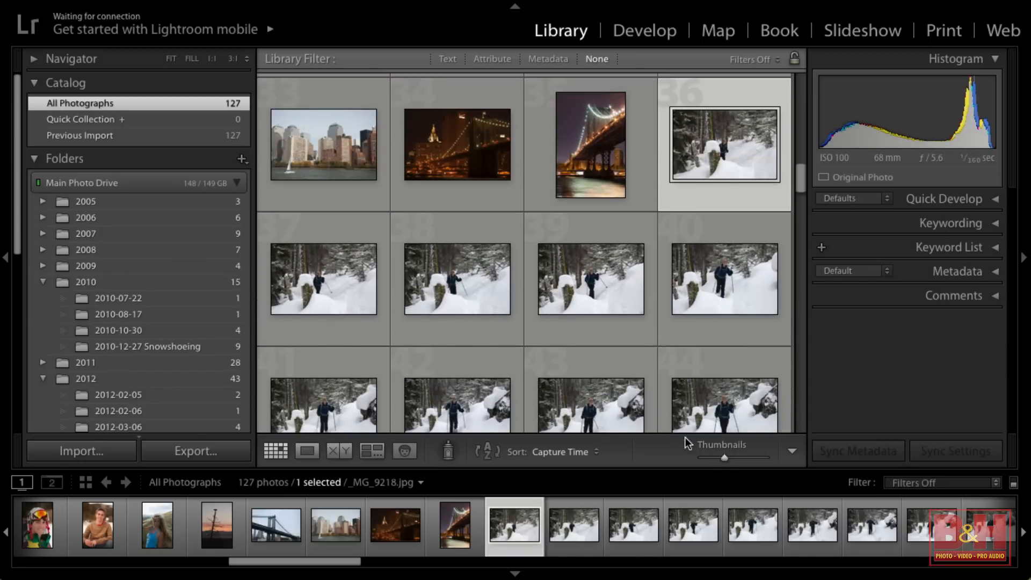
{"action": "key", "text": "e"}
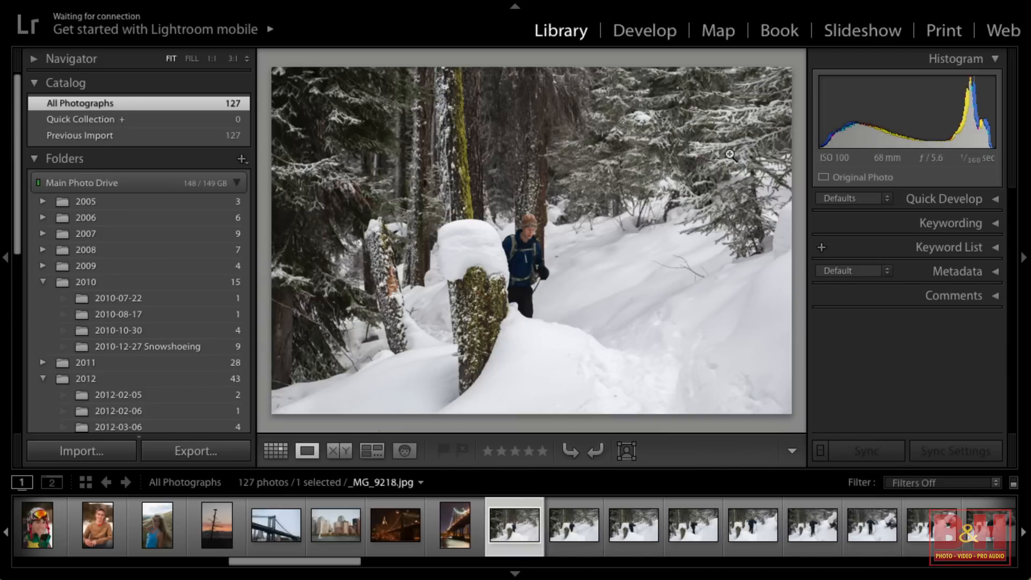
{"action": "key", "text": "Right"}
{"action": "key", "text": "Right"}
{"action": "key", "text": "Right"}
{"action": "key", "text": "Right"}
{"action": "key", "text": "Right"}
{"action": "key", "text": "Right"}
{"action": "key", "text": "Right"}
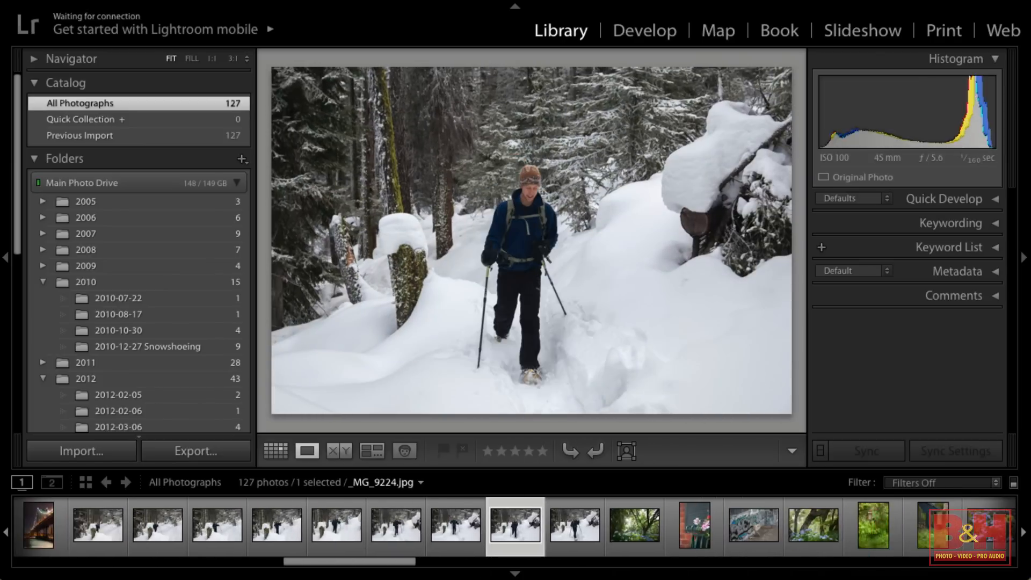
{"action": "key", "text": "Right"}
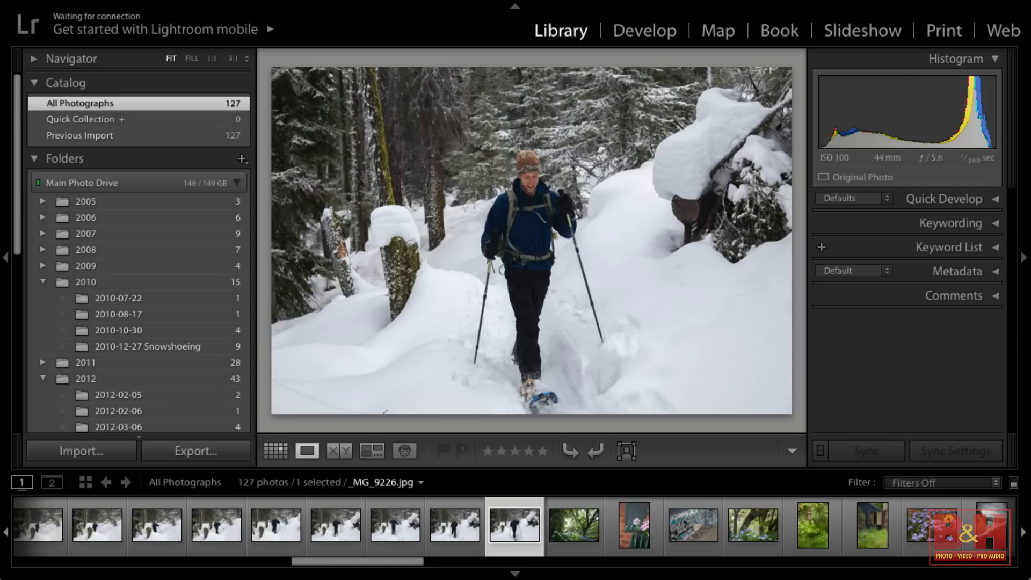
Select the whole snowshoeing series in the grid and tag it with the keywords Snowshoeing, Rattlesnake and the pictured person's first name
{"action": "key", "text": "g"}
{"action": "left_click", "coordinate": [743, 102], "text": "shift"}
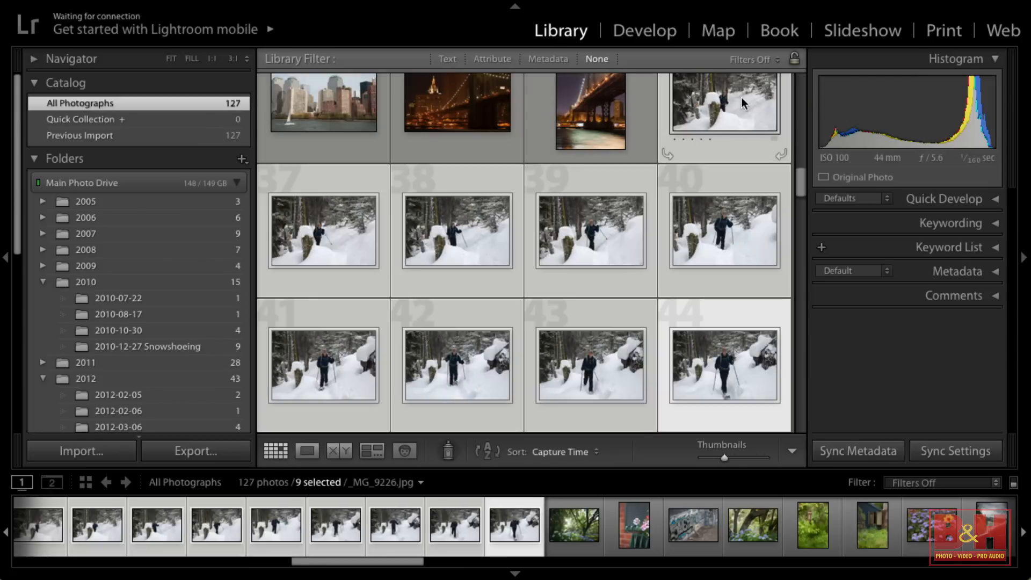
{"action": "left_click", "coordinate": [959, 223]}
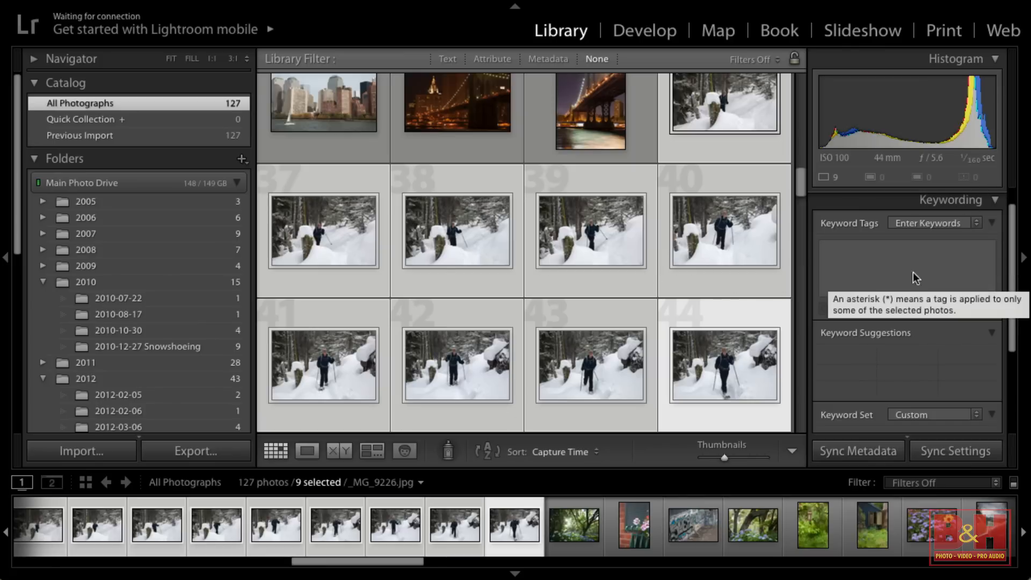
{"action": "left_click", "coordinate": [887, 251]}
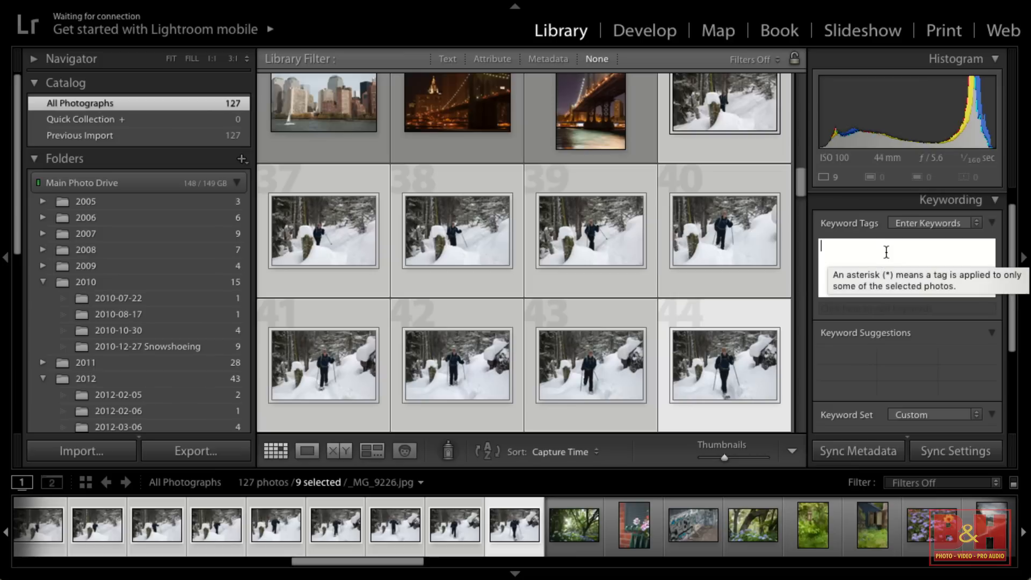
{"action": "type", "text": "Snowshoeing"}
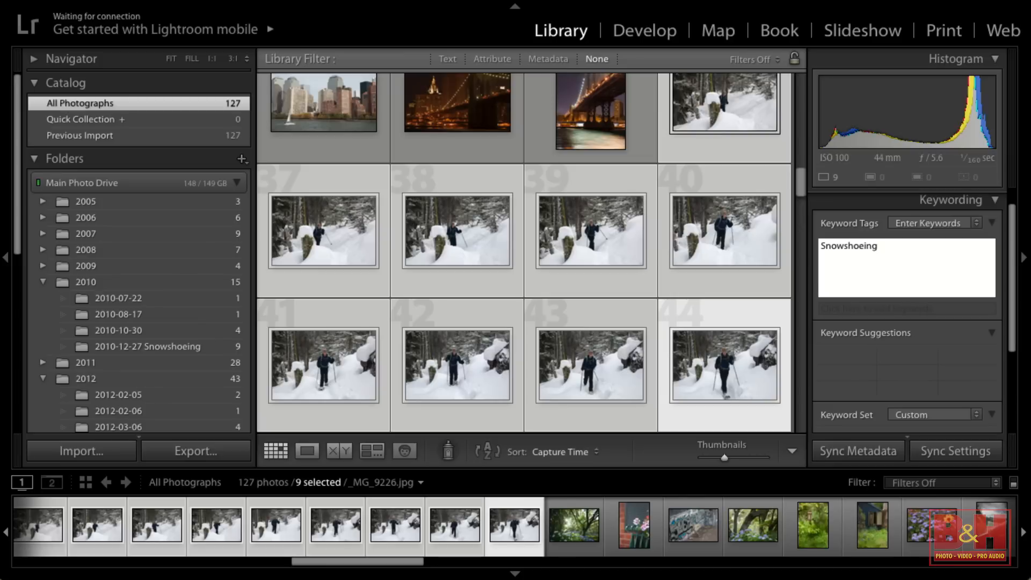
{"action": "type", "text": ", Andy, Rattlesnake"}
{"action": "key", "text": "Return"}
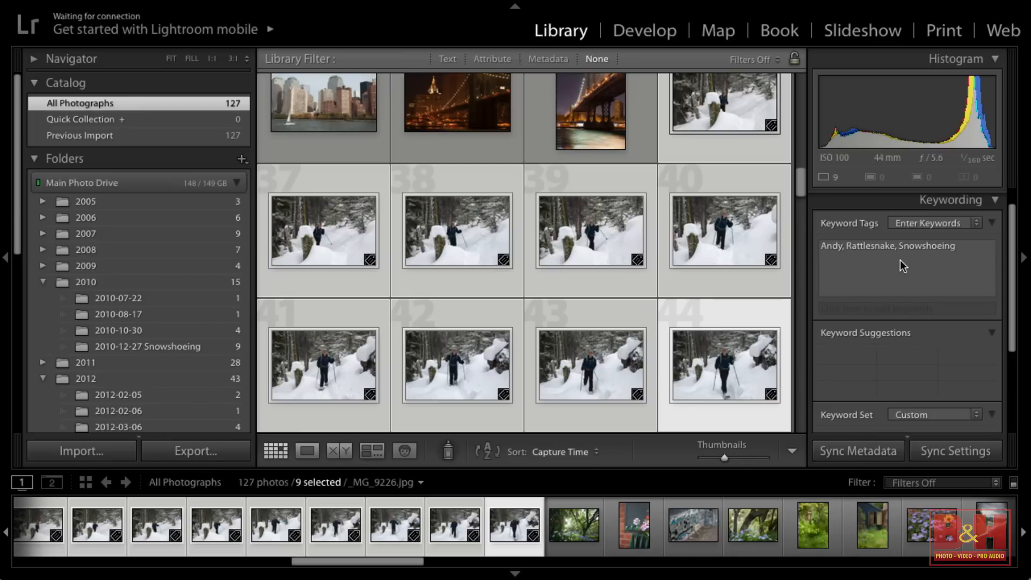
{"action": "mouse_move", "coordinate": [902, 265]}
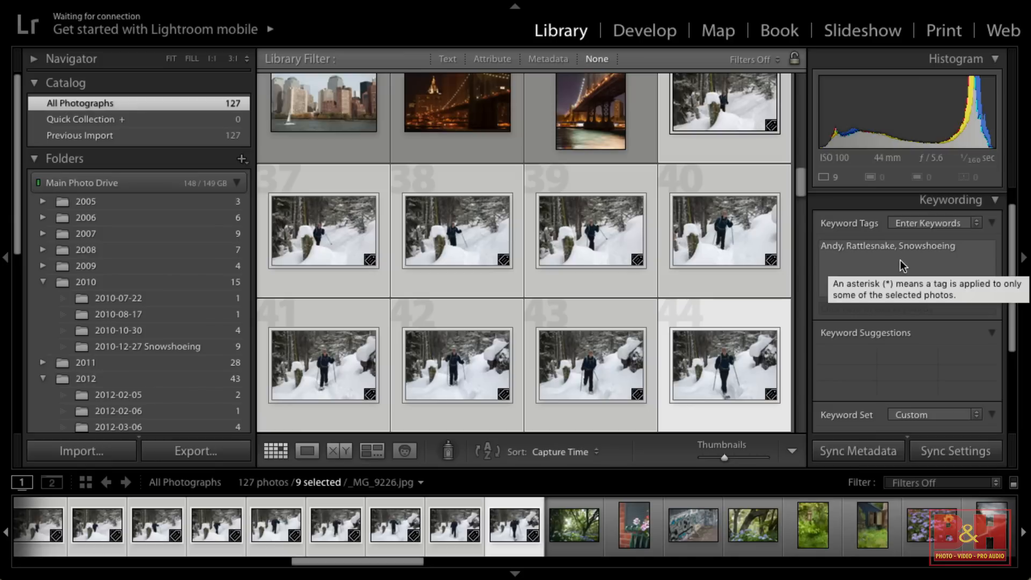
Select the four New York photos together, from the daytime bridge through the skyline to the night bridge shots
{"action": "scroll", "coordinate": [694, 275], "scroll_direction": "up", "scroll_amount": 3}
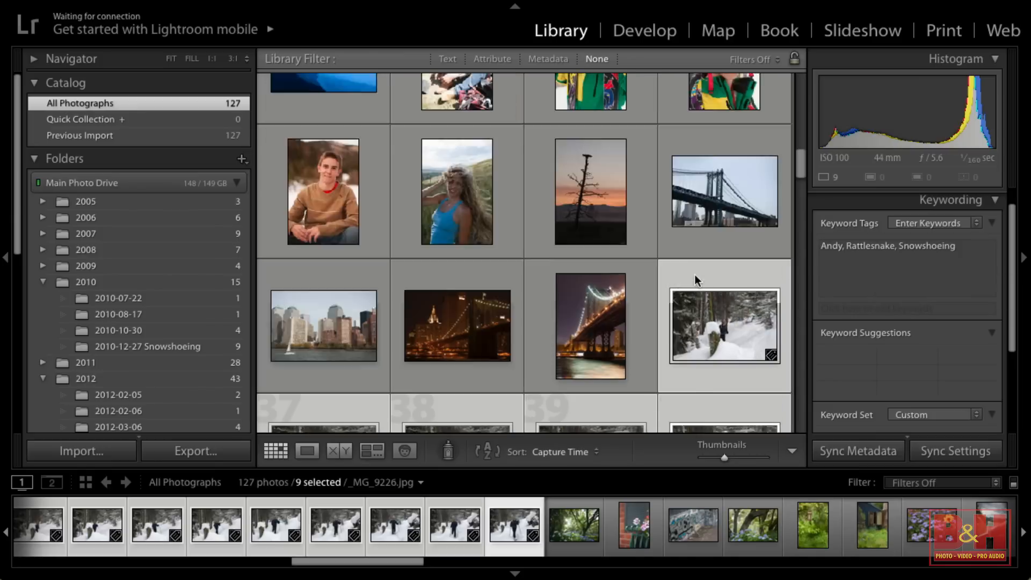
{"action": "left_click", "coordinate": [346, 301]}
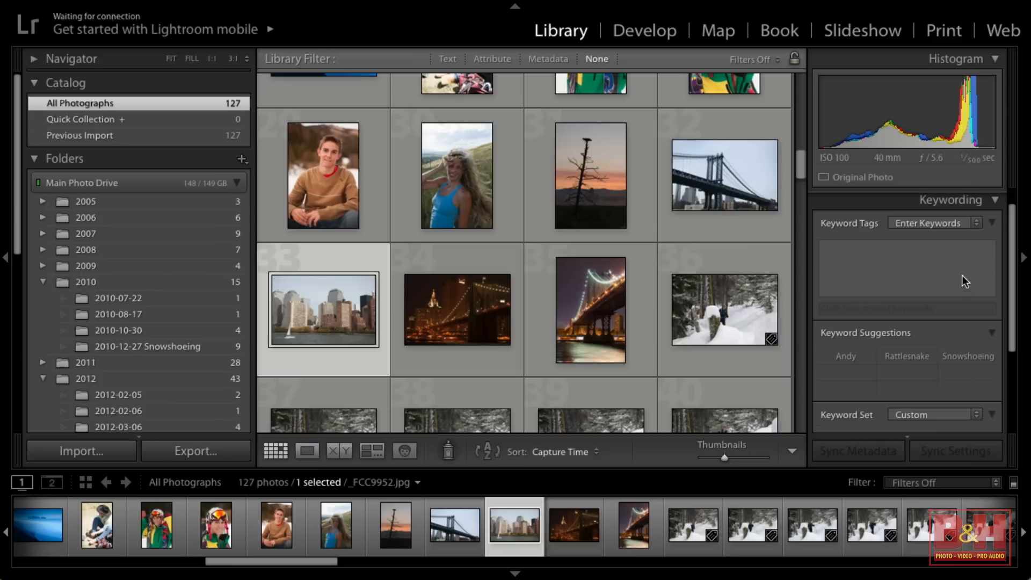
{"action": "left_click", "coordinate": [733, 188]}
{"action": "left_click", "coordinate": [578, 304], "text": "shift"}
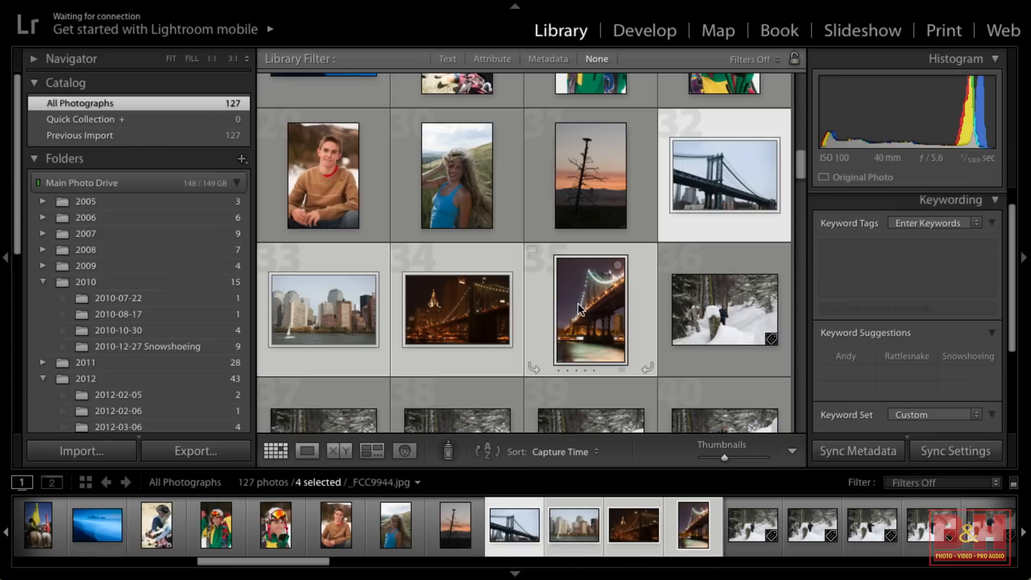
Enter the keywords New York and City, separated by a comma, for the selected photos
{"action": "left_click", "coordinate": [873, 265]}
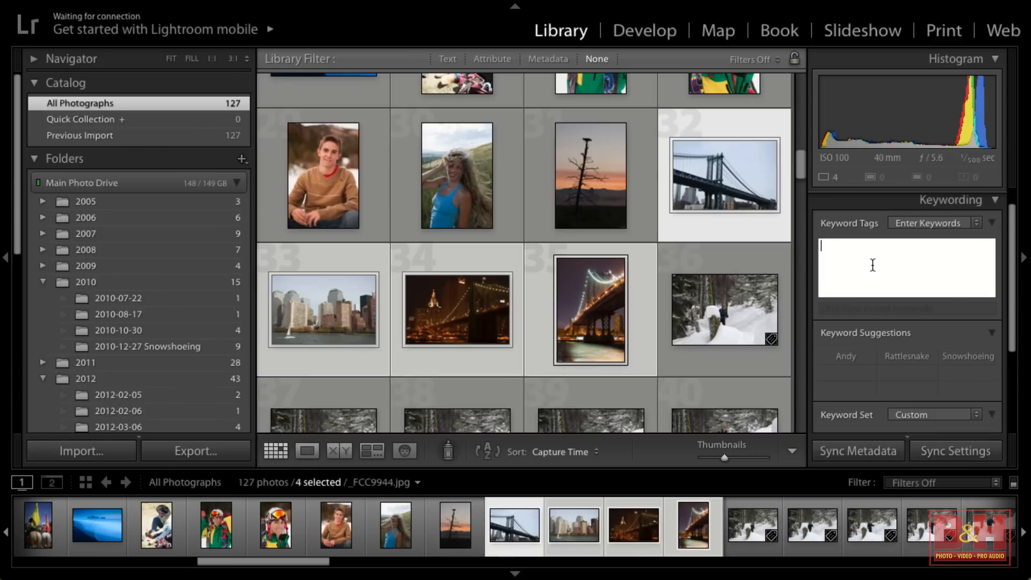
{"action": "type", "text": "New Ypr"}
{"action": "key", "text": "BackSpace"}
{"action": "key", "text": "BackSpace"}
{"action": "type", "text": "ork, City,"}
{"action": "left_click", "coordinate": [840, 246]}
{"action": "type", "text": ","}
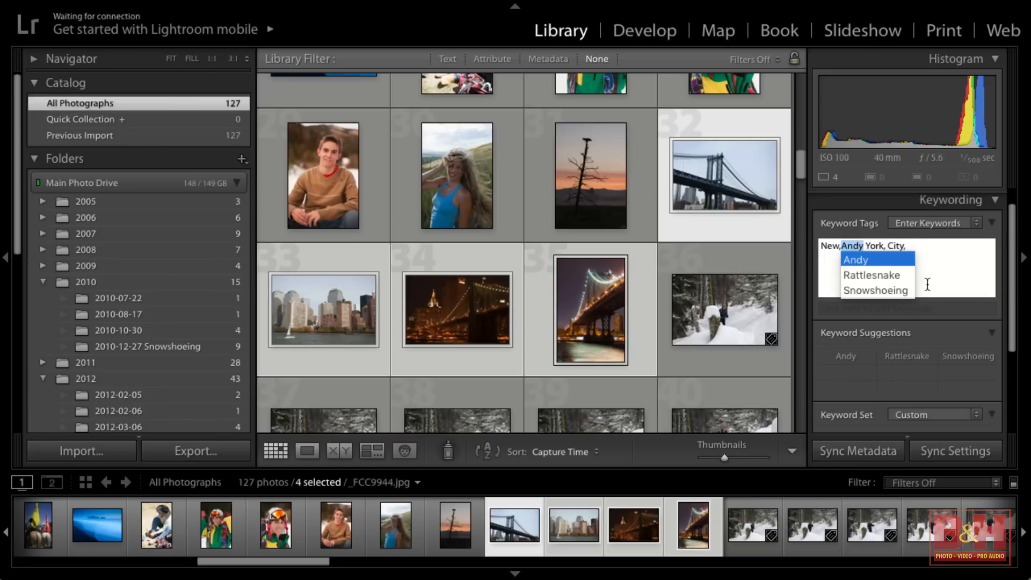
{"action": "key", "text": "Return"}
{"action": "left_click", "coordinate": [866, 248]}
{"action": "key", "text": "BackSpace"}
{"action": "key", "text": "BackSpace"}
{"action": "key", "text": "BackSpace"}
{"action": "key", "text": "BackSpace"}
{"action": "key", "text": "BackSpace"}
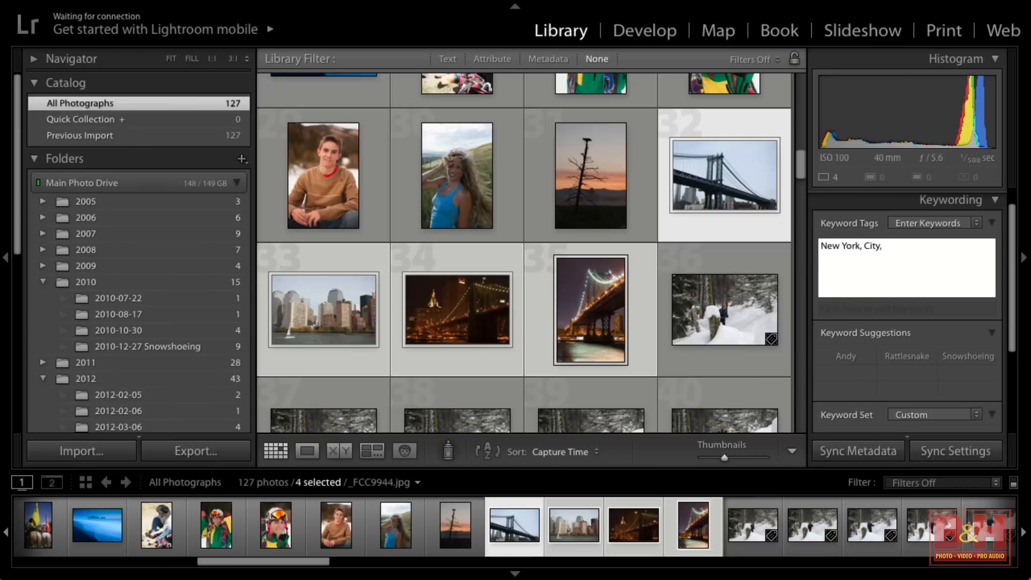
Apply the entered New York and City keywords to the selected bridge and skyline photos
{"action": "left_click", "coordinate": [916, 248]}
{"action": "key", "text": "Return"}
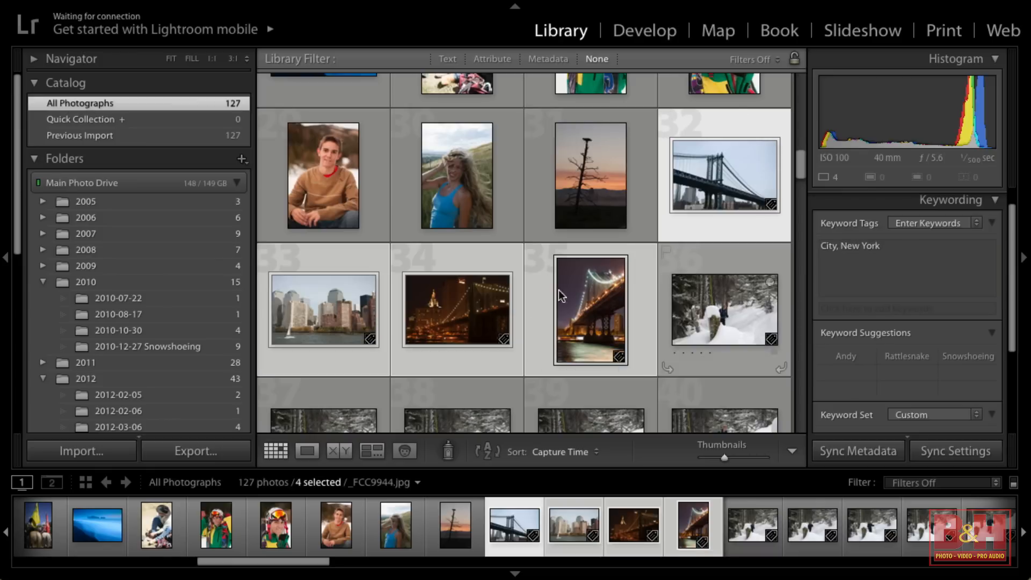
Remove the daytime skyline photo from the selection and add the keyword Bridge to the three remaining bridge photos
{"action": "left_click", "coordinate": [324, 323], "text": "ctrl"}
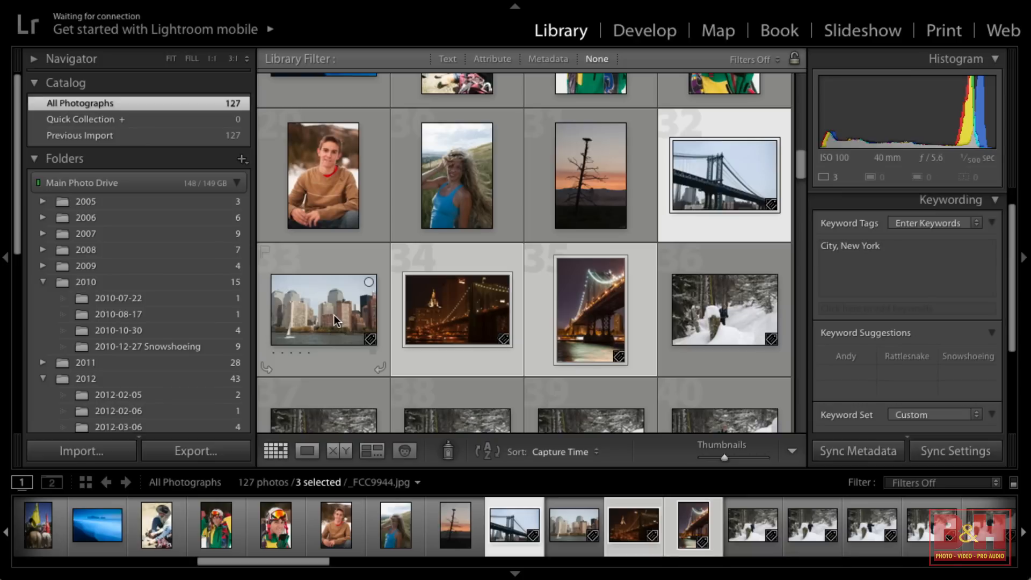
{"action": "left_click", "coordinate": [920, 259]}
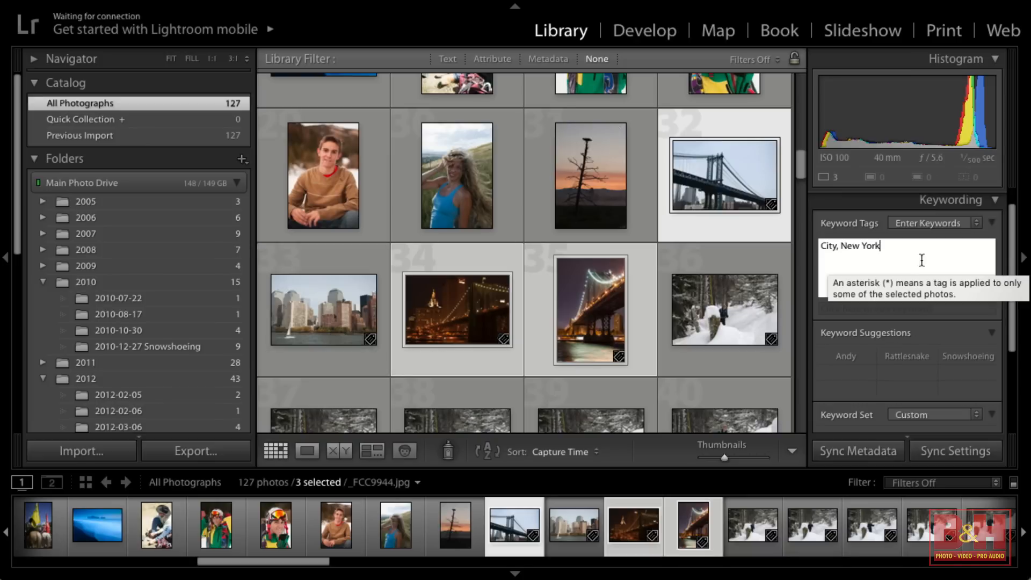
{"action": "type", "text": ", Bridge"}
{"action": "key", "text": "Return"}
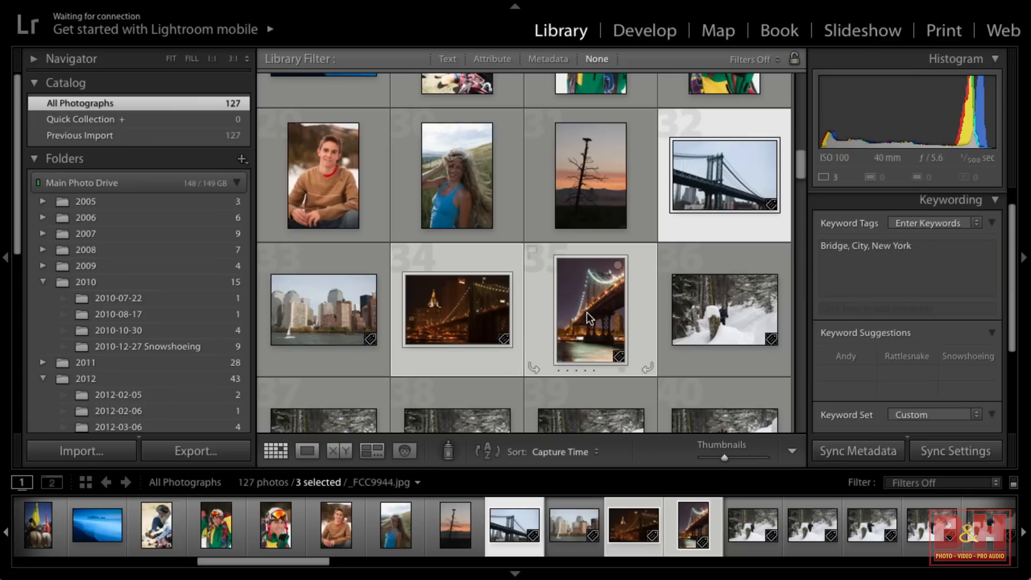
Drop the daytime bridge photo from the selection and add the keyword Night to the two night bridge shots
{"action": "left_click", "coordinate": [734, 173], "text": "ctrl"}
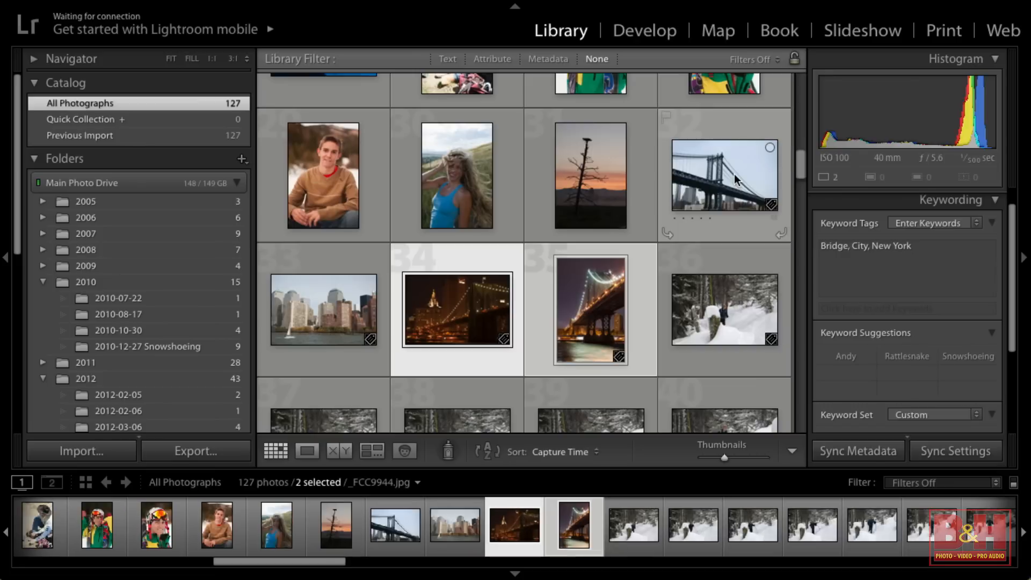
{"action": "left_click", "coordinate": [927, 248]}
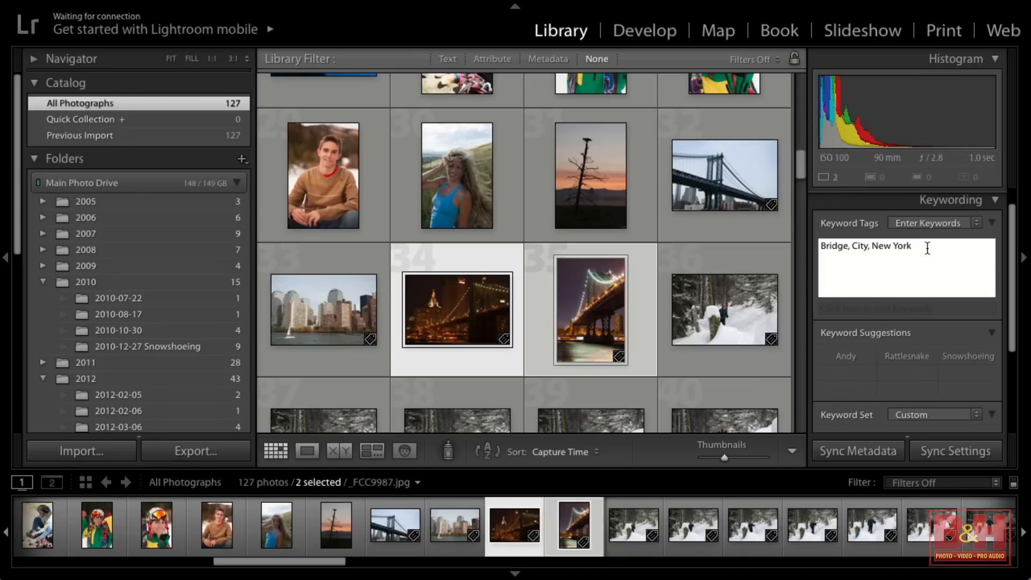
{"action": "type", "text": ", Night"}
{"action": "key", "text": "Return"}
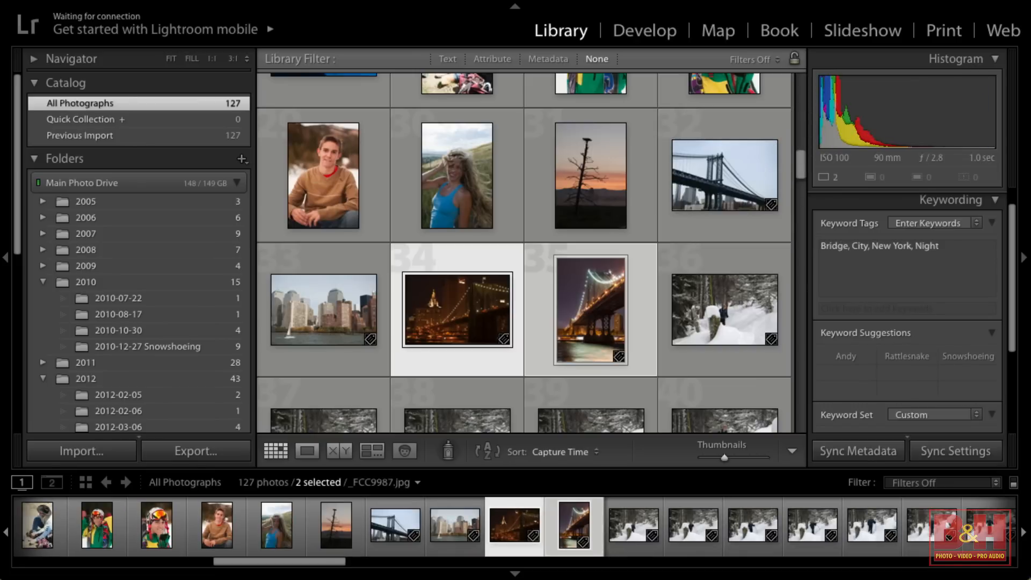